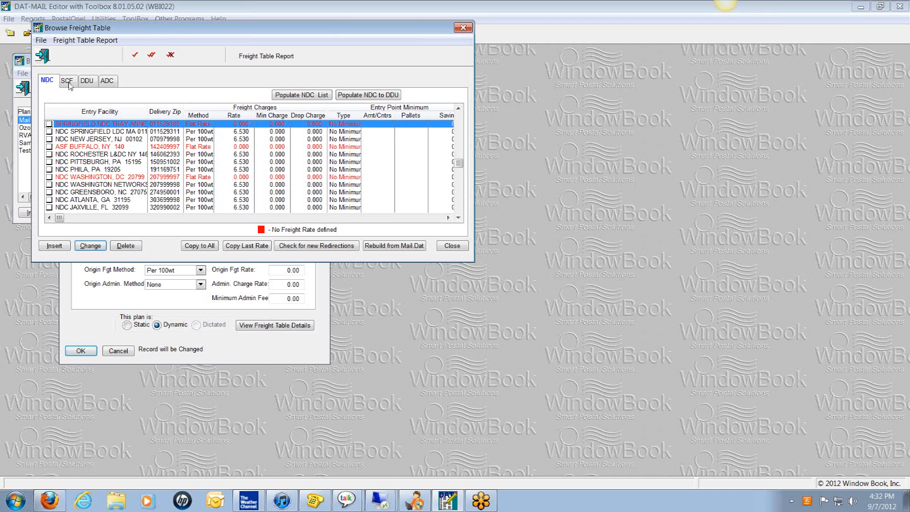
Review the SCF, DDU, ADC and NDC entry facility lists of the Mail Inc Test freight table.
left_click(69, 84)
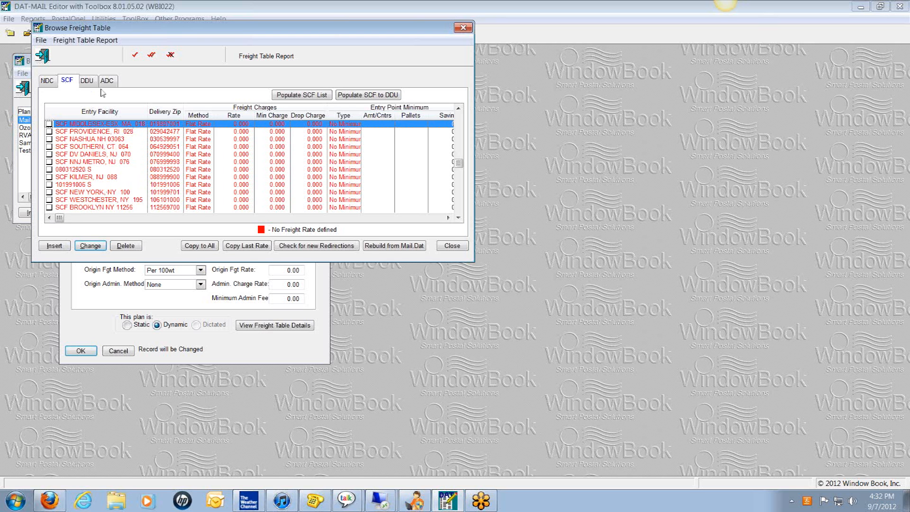
left_click(87, 82)
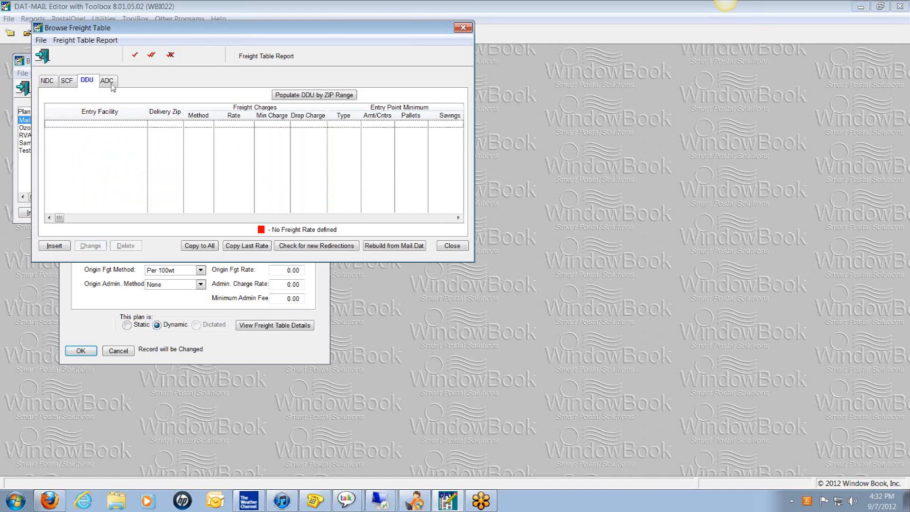
left_click(112, 84)
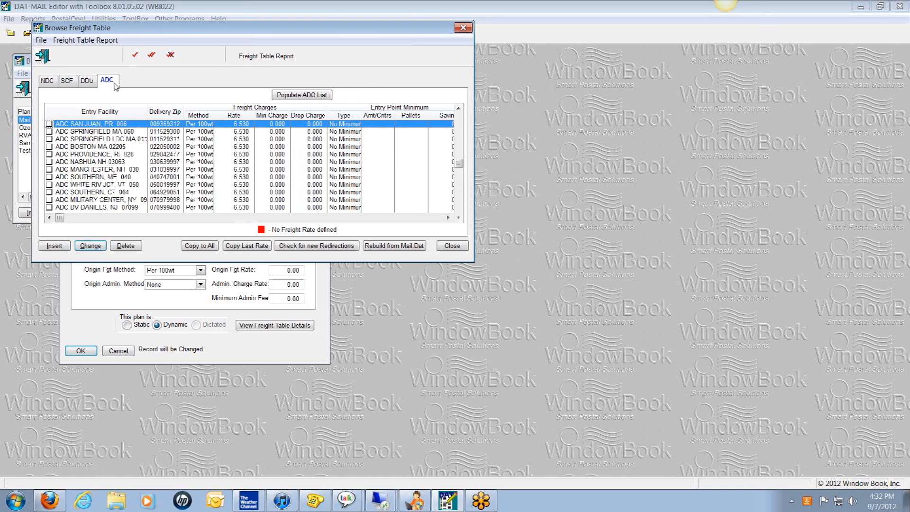
left_click(50, 81)
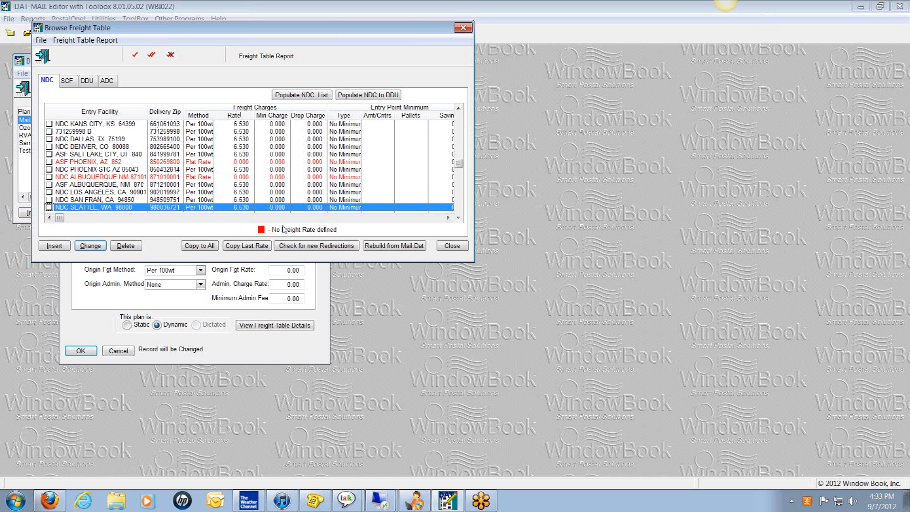
Examine the administrative charge, transit day and consolidator ship day columns of the NDC list, and close the freight table records.
left_click(448, 218)
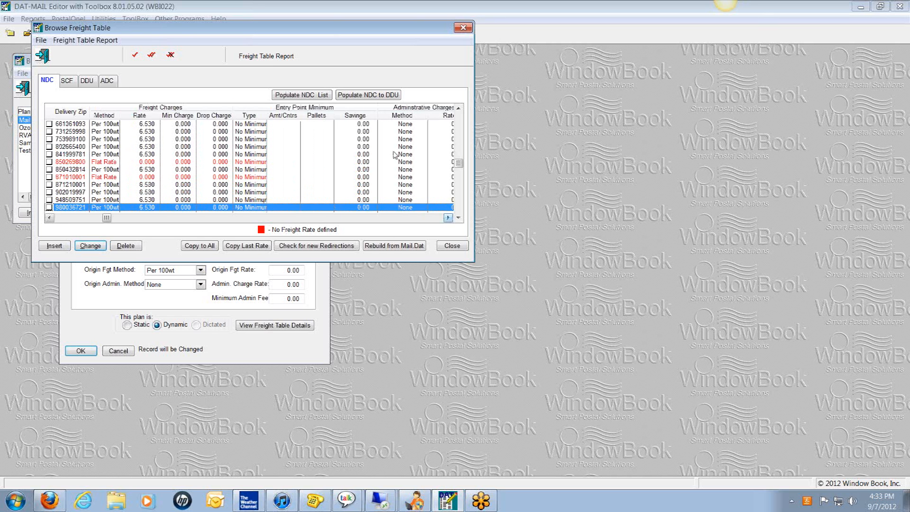
left_click(448, 218)
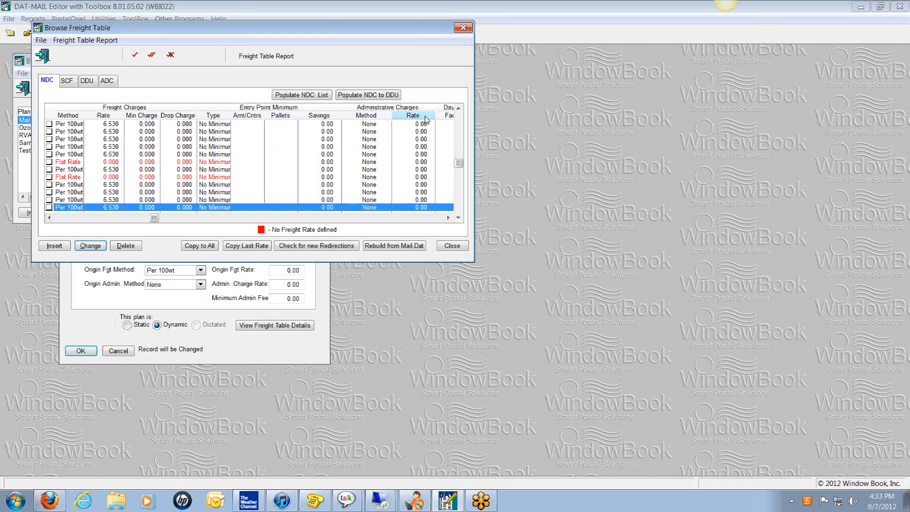
left_click(448, 217)
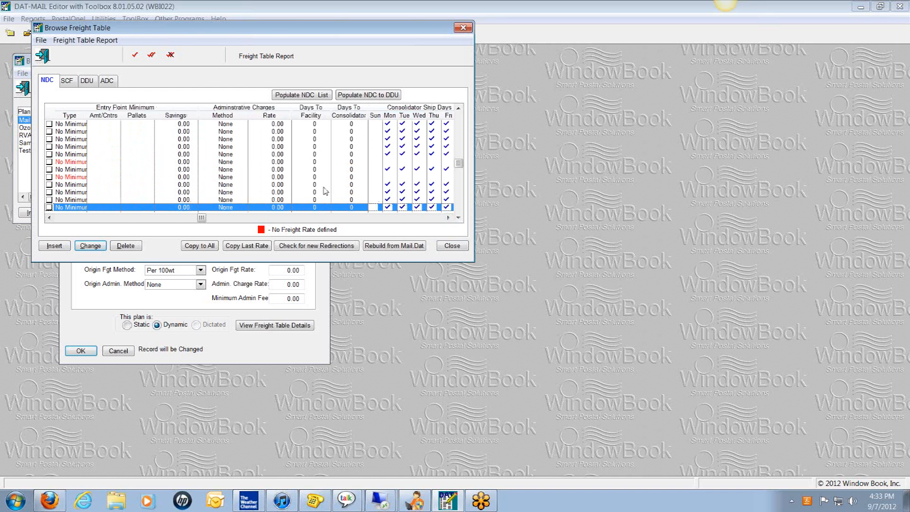
left_click(445, 247)
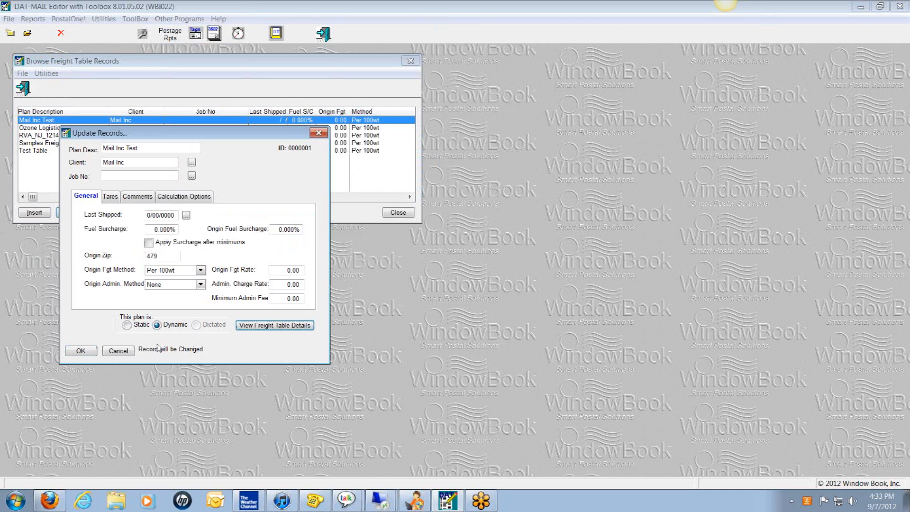
left_click(83, 353)
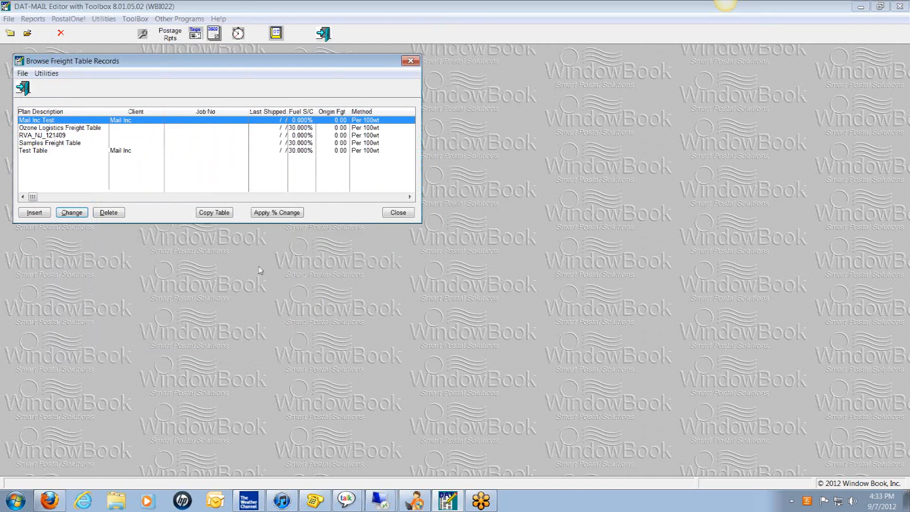
left_click(393, 215)
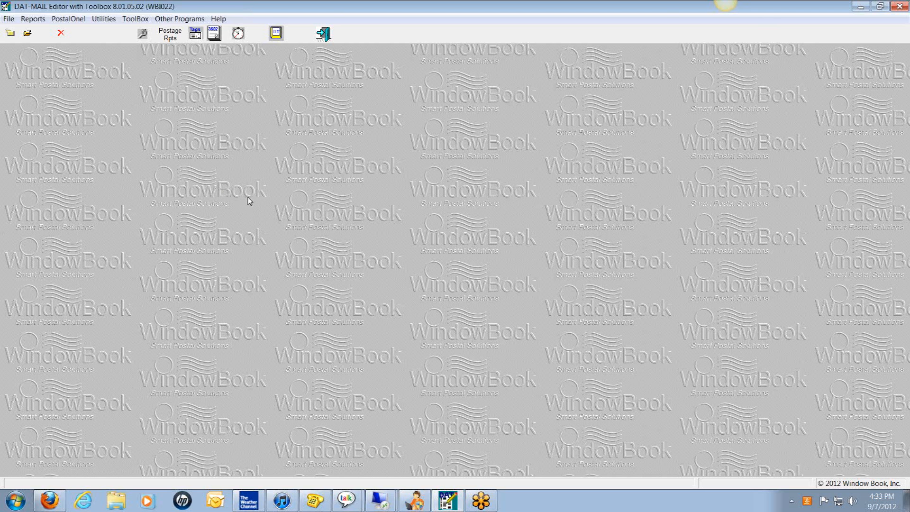
Add a new freight table record with the plan description "Video Freight Table".
left_click(135, 20)
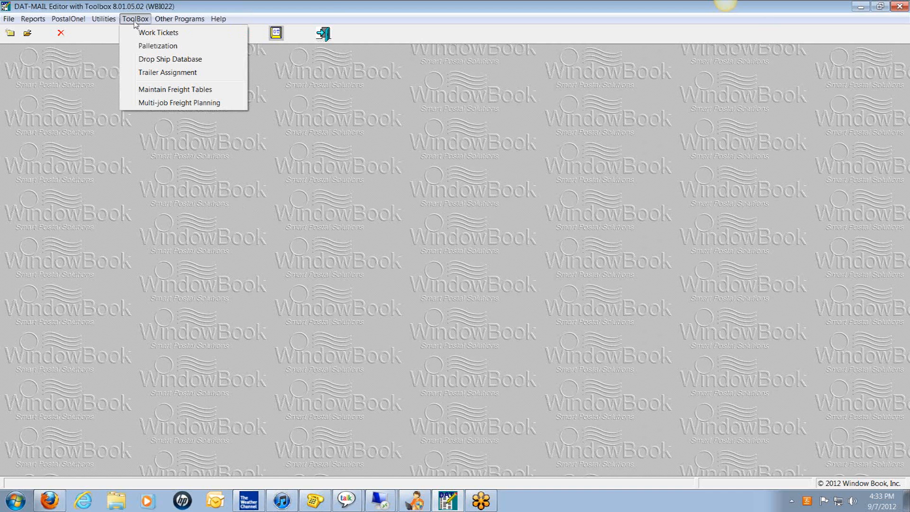
left_click(158, 91)
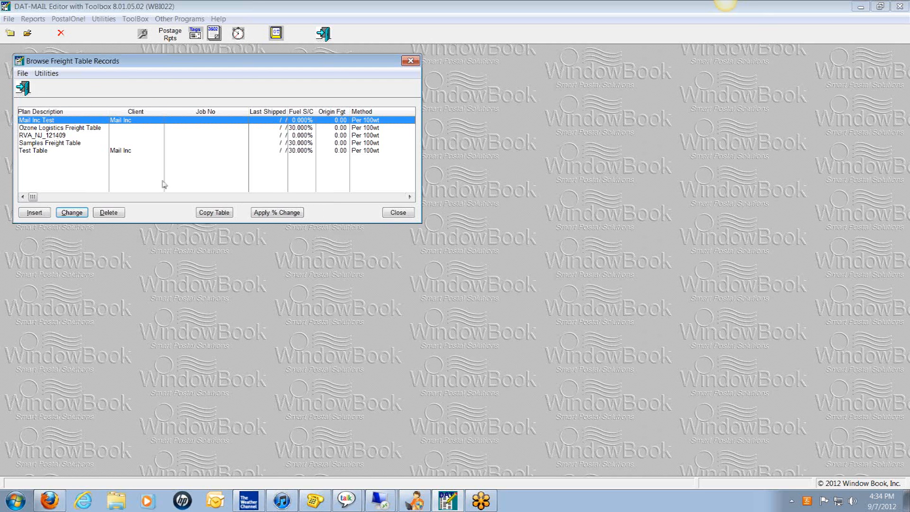
left_click(24, 215)
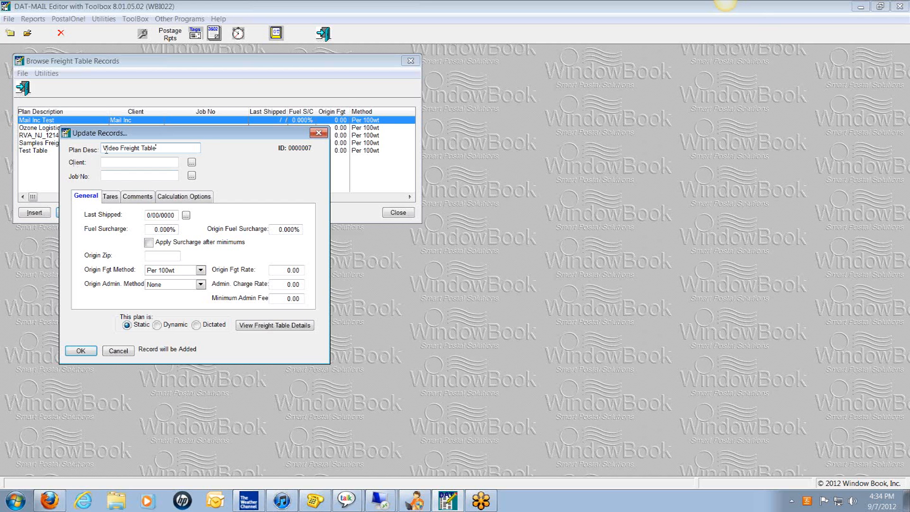
Look through the available clients and jobs for the new plan without assigning any.
left_click(192, 163)
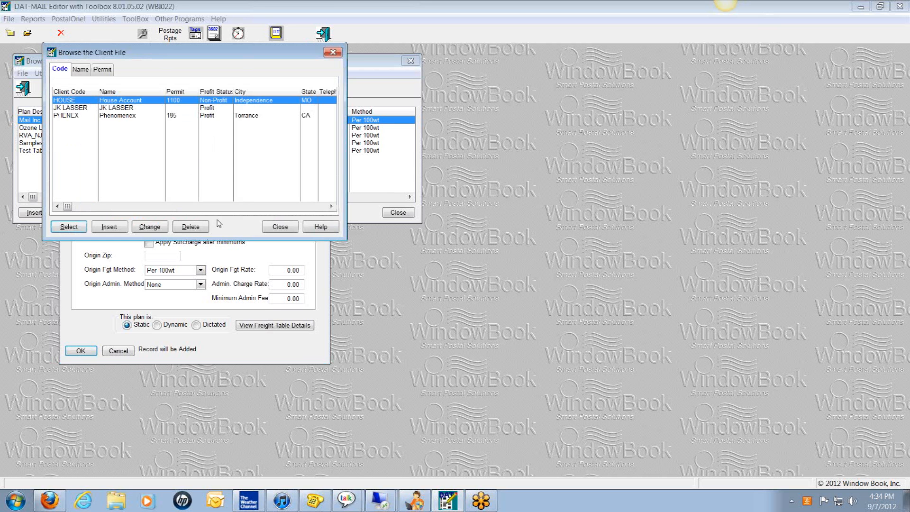
left_click(281, 227)
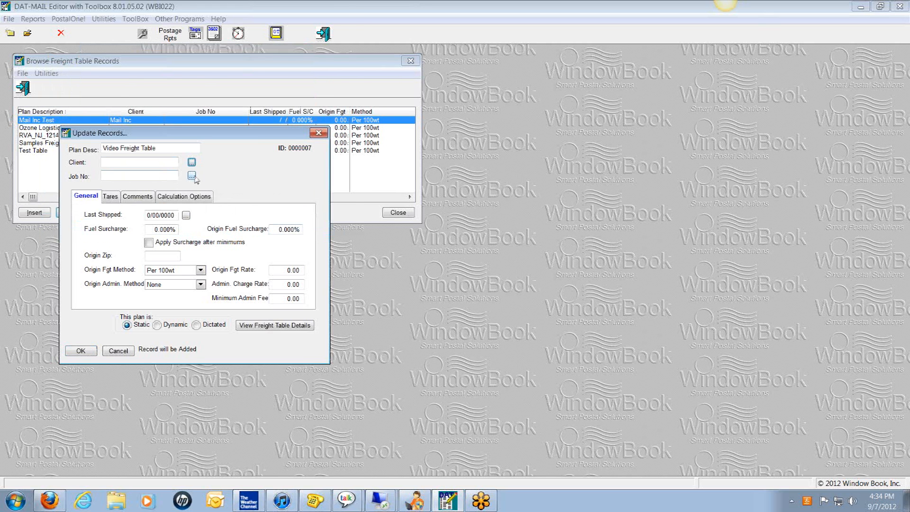
left_click(192, 176)
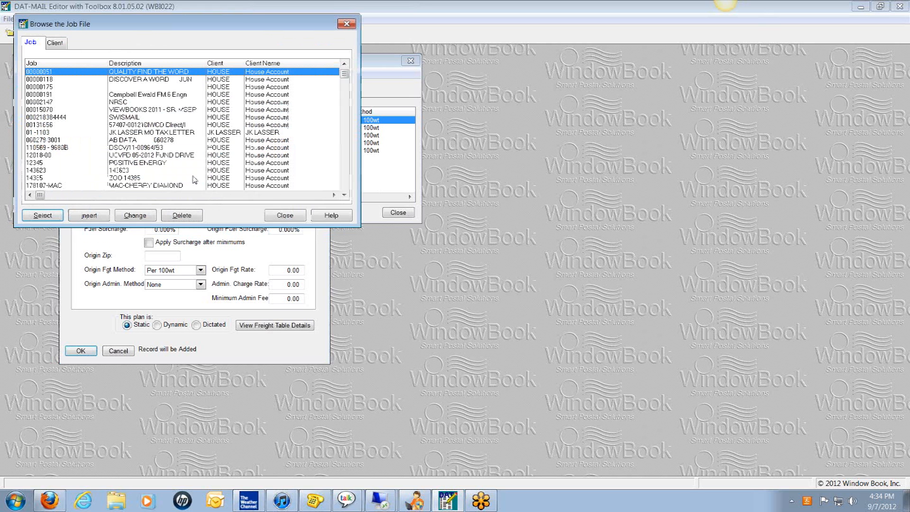
left_click(285, 219)
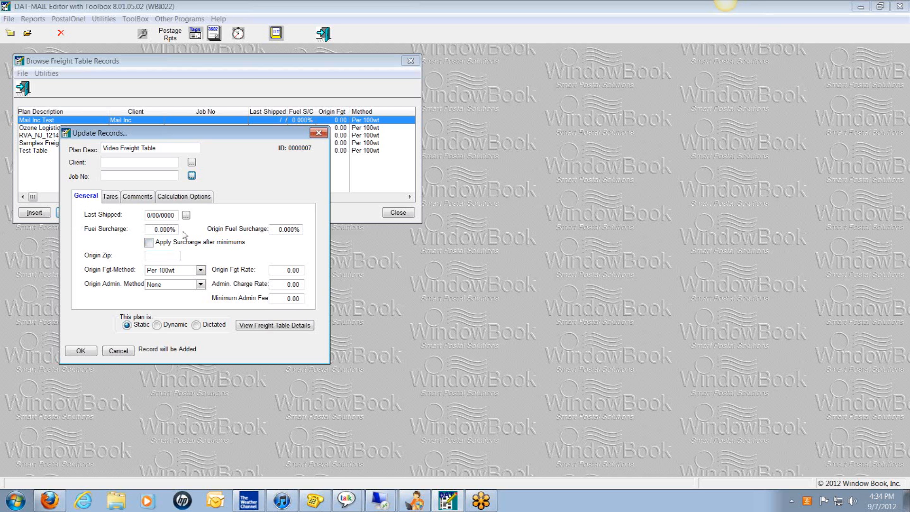
Go over the plan's last shipped date, fuel surcharge, surcharge-after-minimums option and origin ZIP settings.
left_click(186, 215)
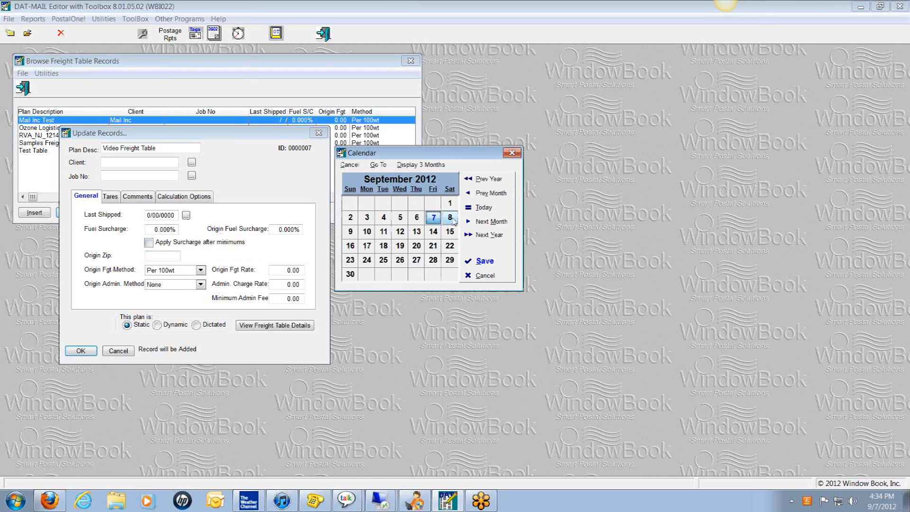
left_click(511, 153)
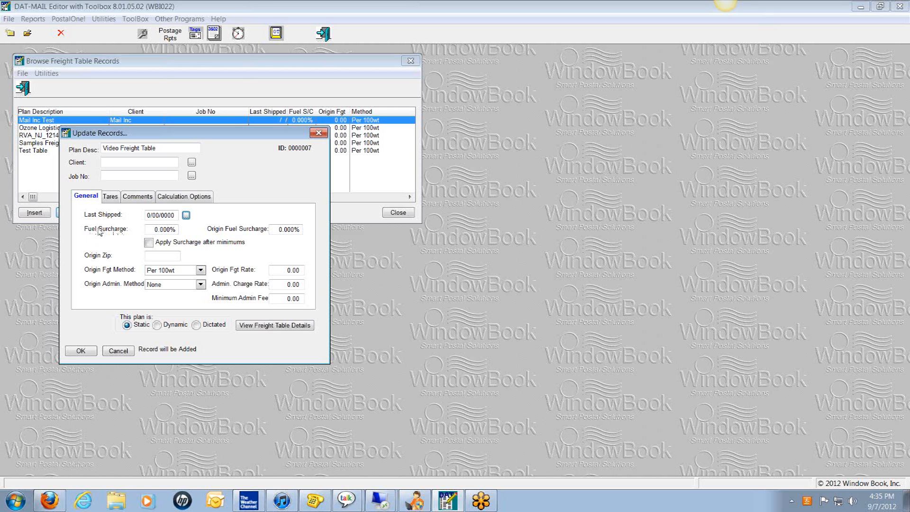
left_click(154, 229)
left_click(149, 243)
left_click(152, 257)
Examine the plan's container tare weights, comments area and the gross or net weight calculation options.
left_click(110, 198)
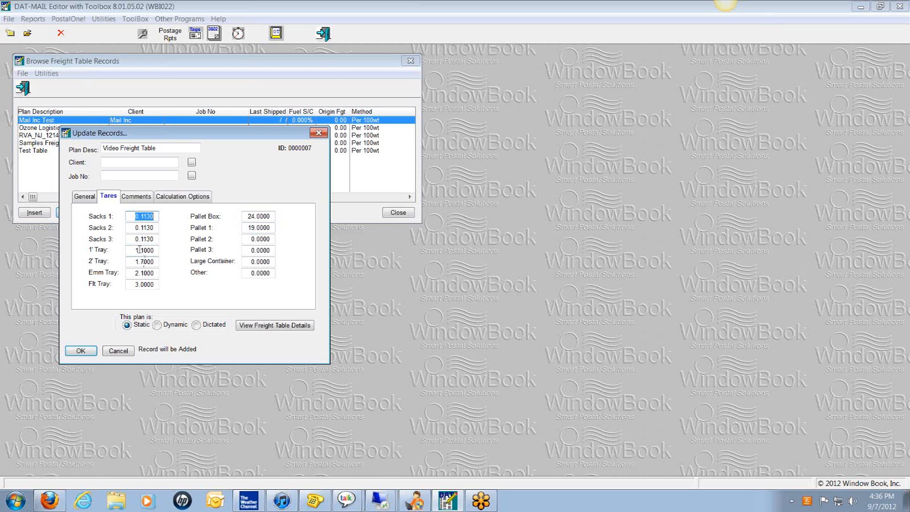
left_click_drag(134, 249, 166, 247)
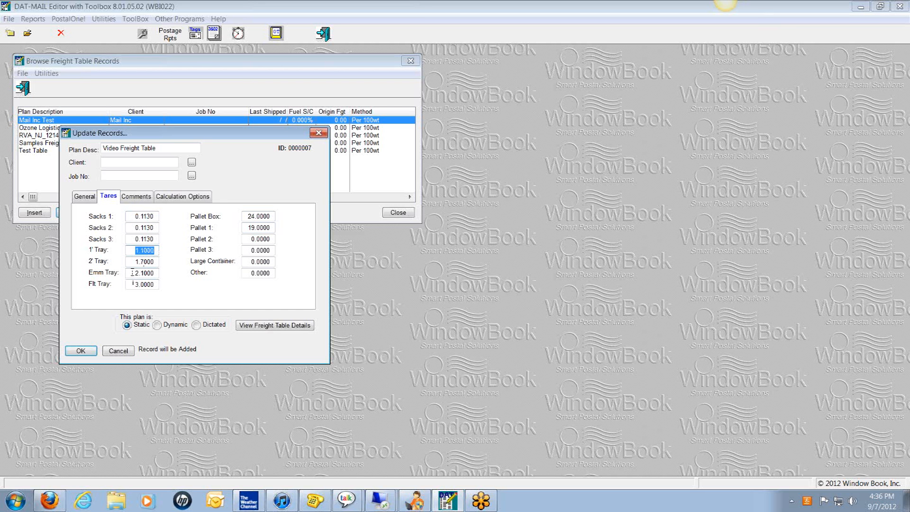
left_click_drag(131, 273, 157, 274)
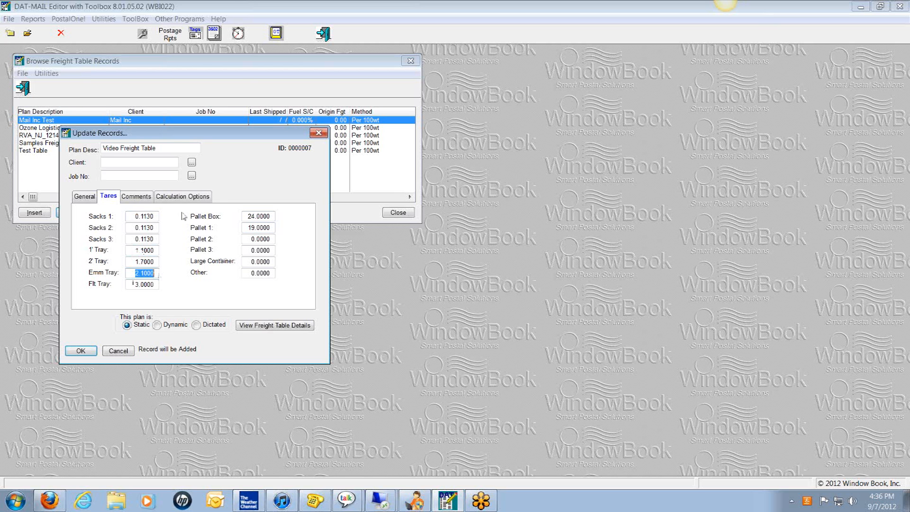
left_click(137, 197)
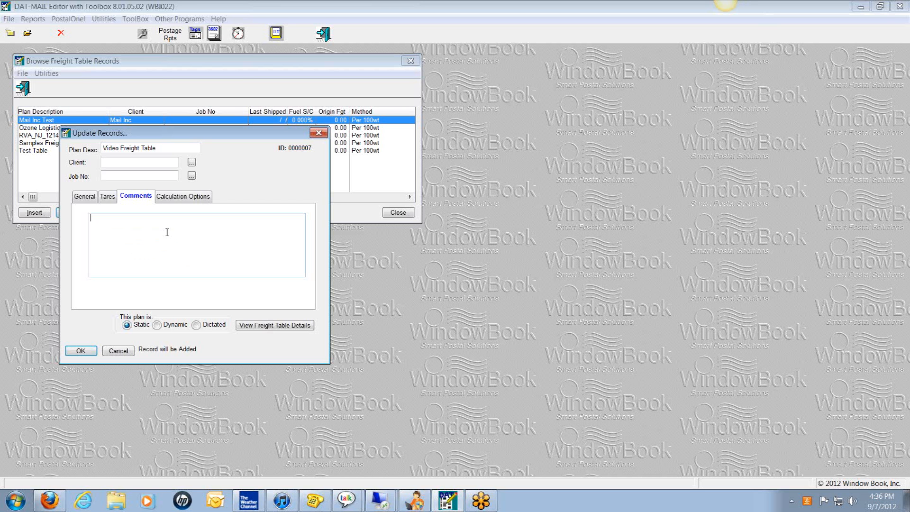
left_click(174, 200)
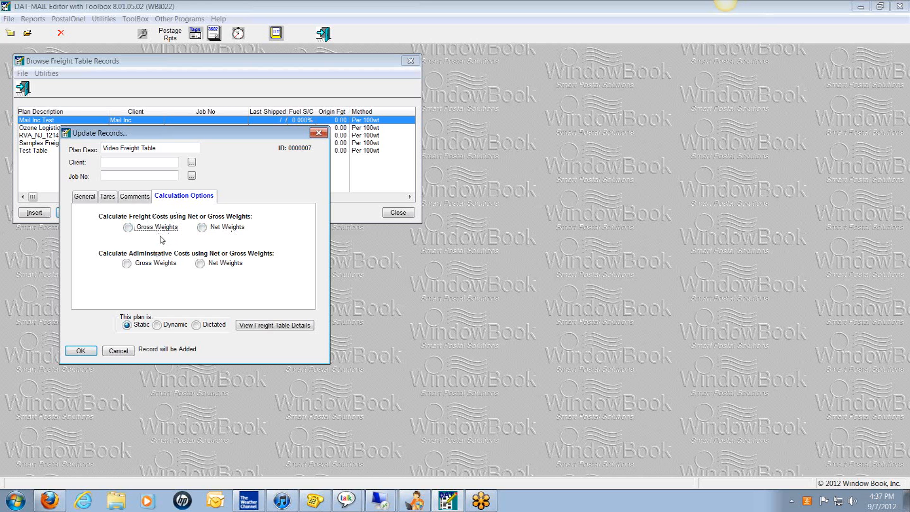
left_click(112, 198)
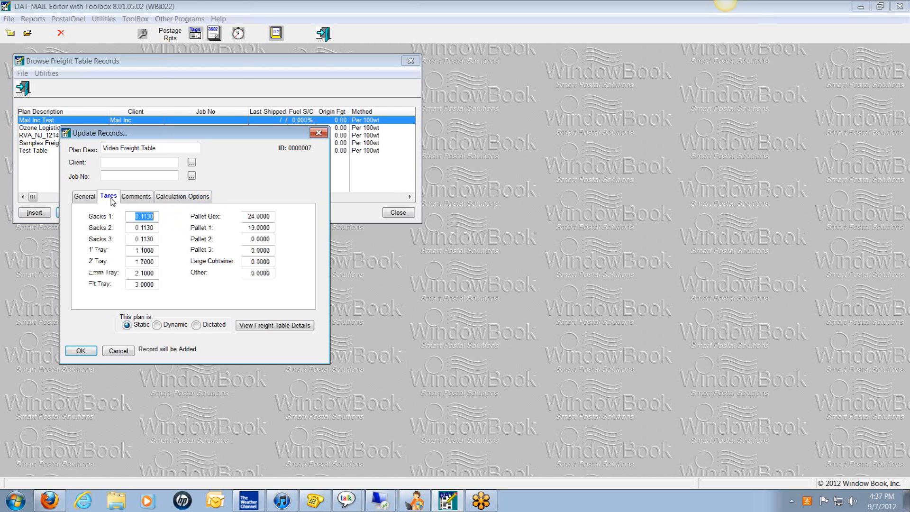
left_click(195, 200)
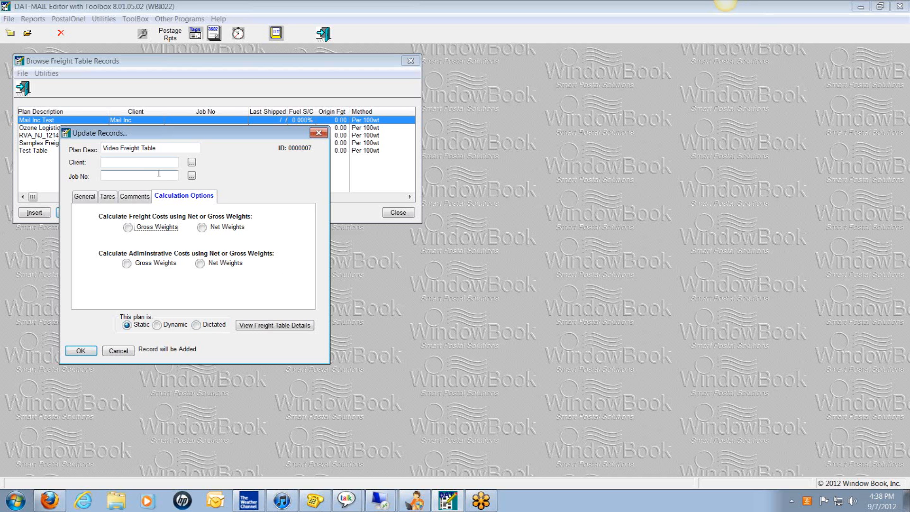
Make the plan Dynamic and open its freight table details, checking the SCF, DDU and ADC lists.
left_click(159, 327)
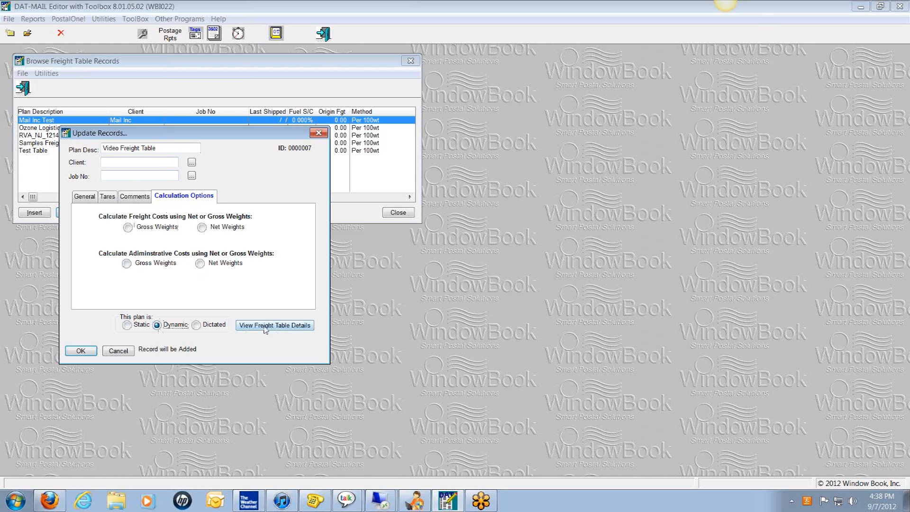
left_click(279, 327)
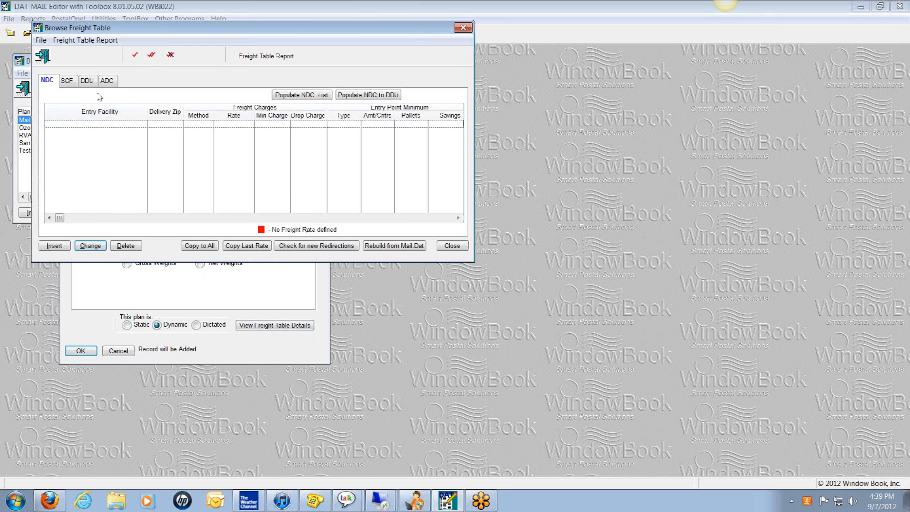
left_click(70, 84)
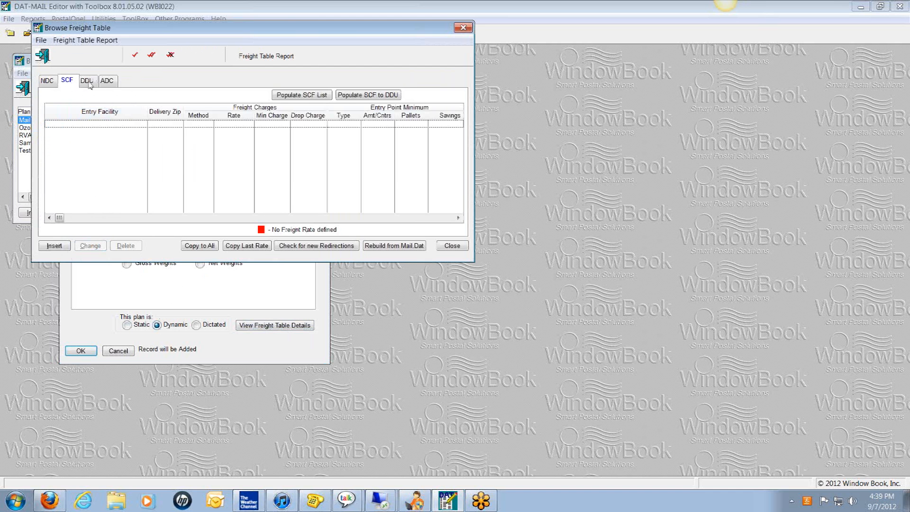
left_click(88, 82)
left_click(107, 81)
Populate the NDC list of the new freight table and look through its entry facilities.
left_click(48, 81)
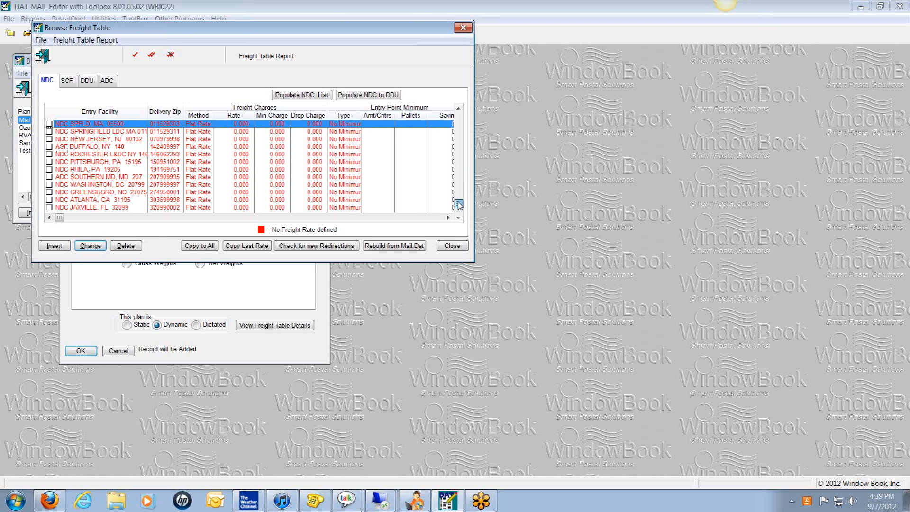
left_click(459, 203)
left_click_drag(458, 164, 460, 118)
Populate the SCF and ADC facility lists of the new freight table and open the DDU list.
left_click(67, 81)
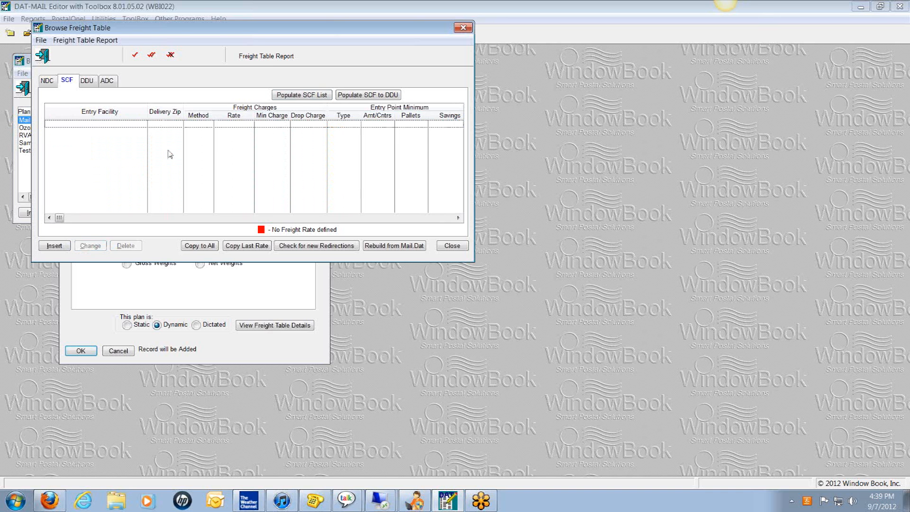
left_click(303, 95)
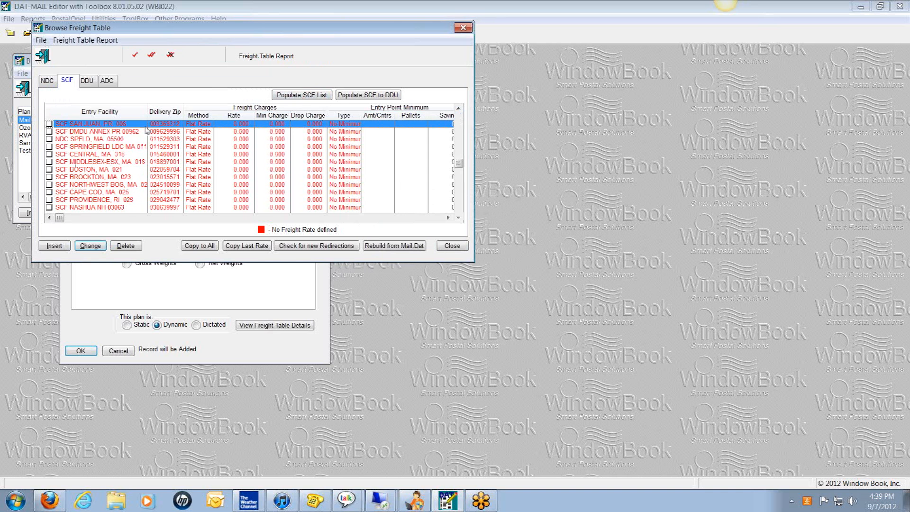
left_click(112, 82)
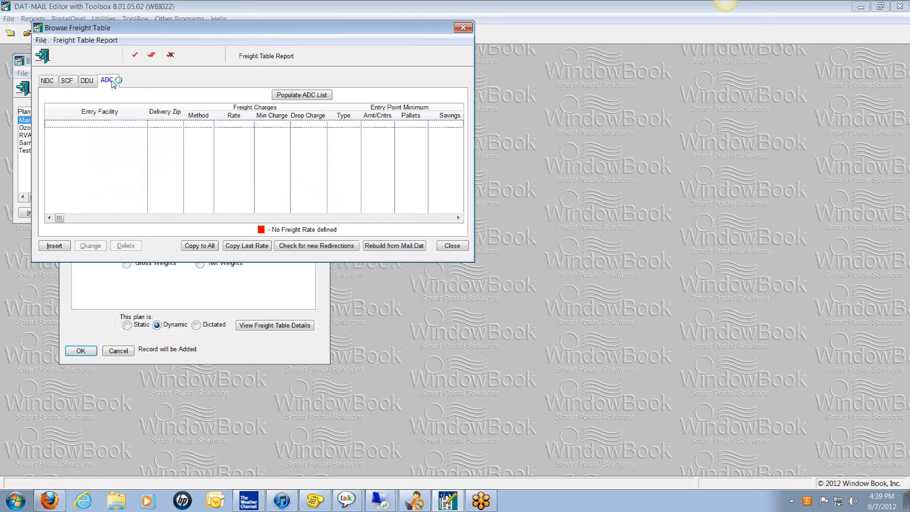
left_click(301, 96)
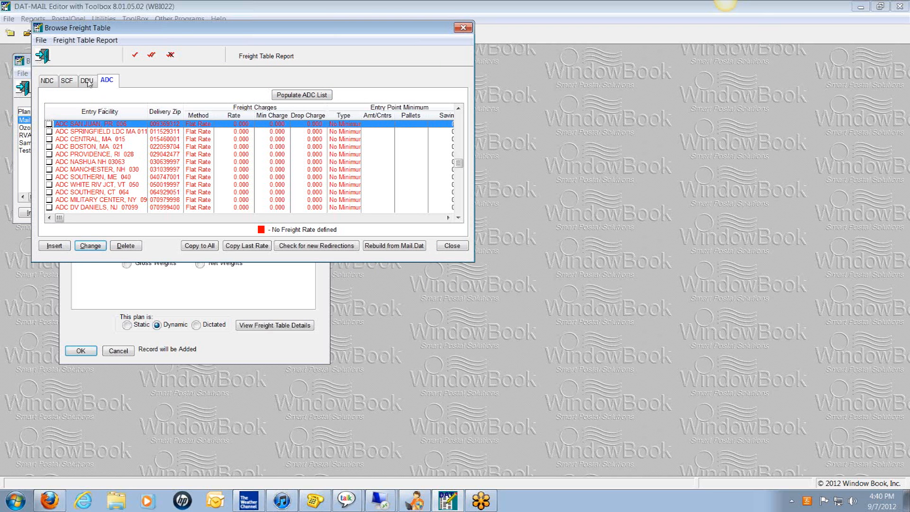
left_click(87, 81)
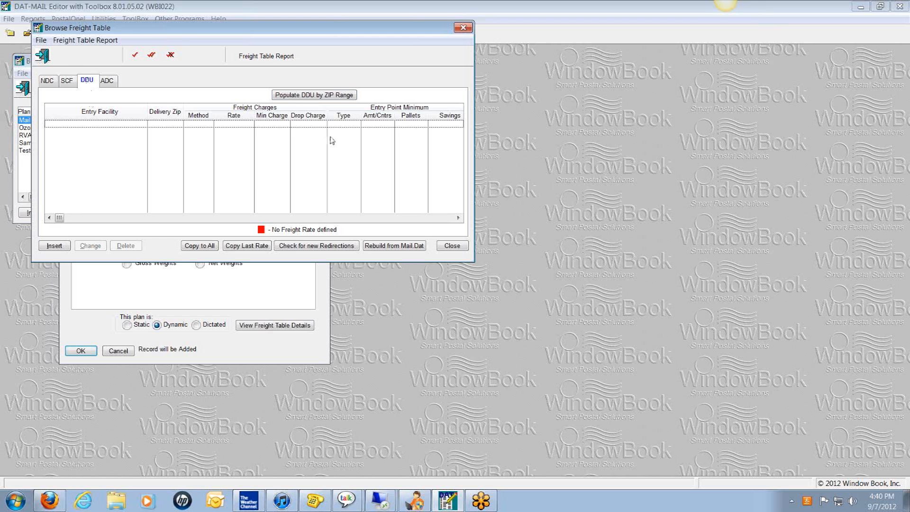
Populate the DDU list with the 5-digit ZIP range 64100 to 64199.
left_click(293, 96)
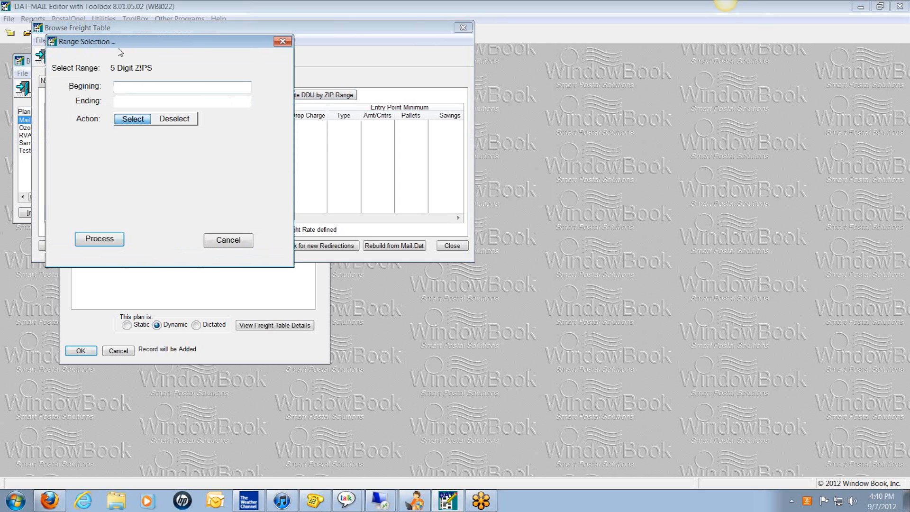
left_click(127, 89)
left_click(123, 102)
type("6")
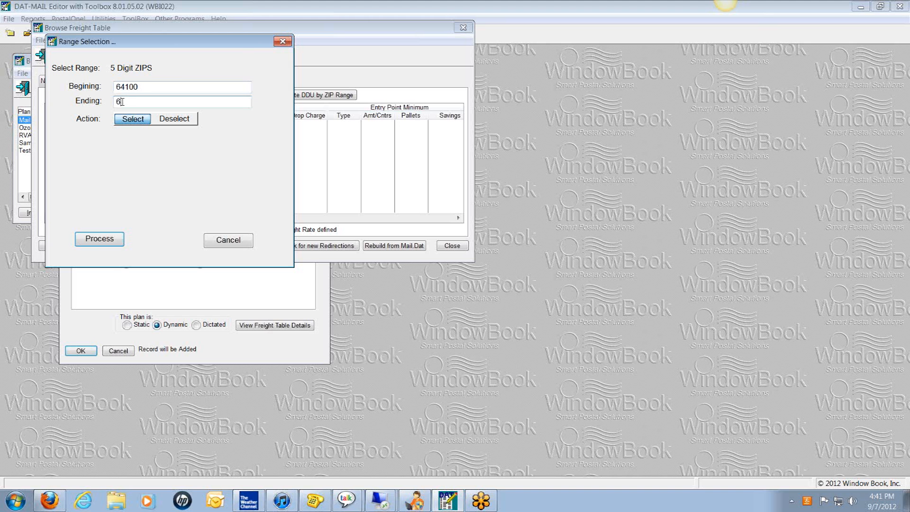
type("4199")
left_click(98, 240)
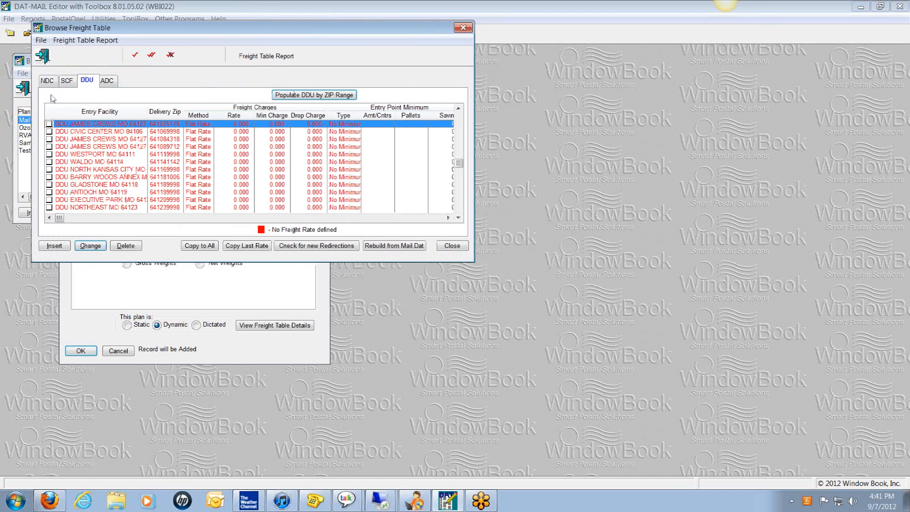
Set the freight charges of the NDC SPFLD, MA entry to Per 100wt, charge rate 5, minimum charge 25 and drop charge 10.
left_click(46, 81)
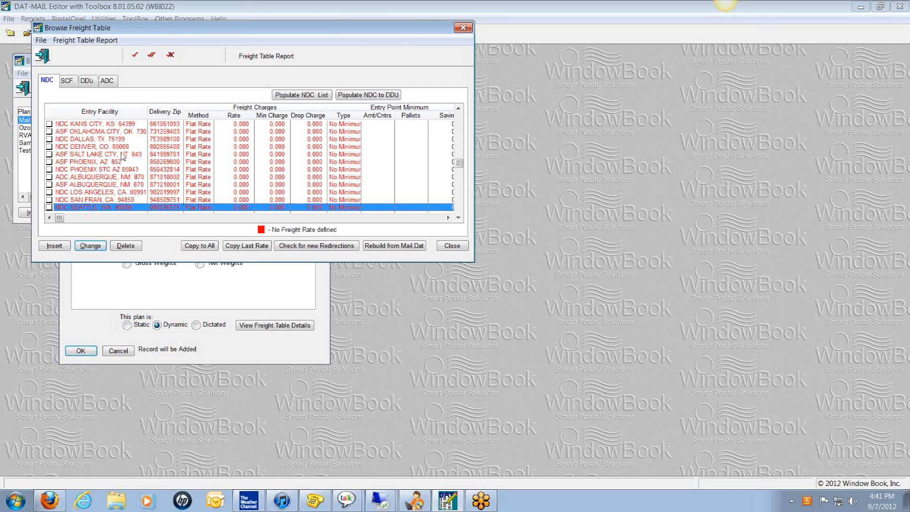
left_click_drag(459, 165, 461, 116)
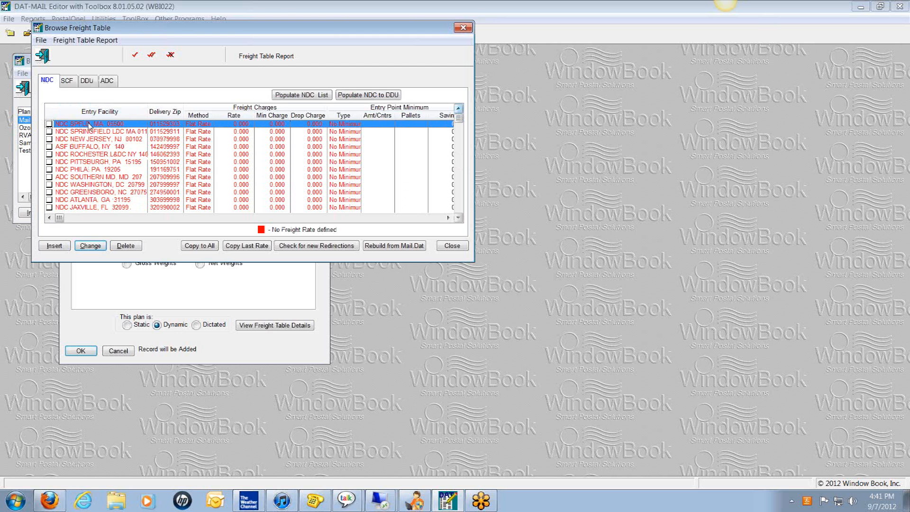
left_click(90, 246)
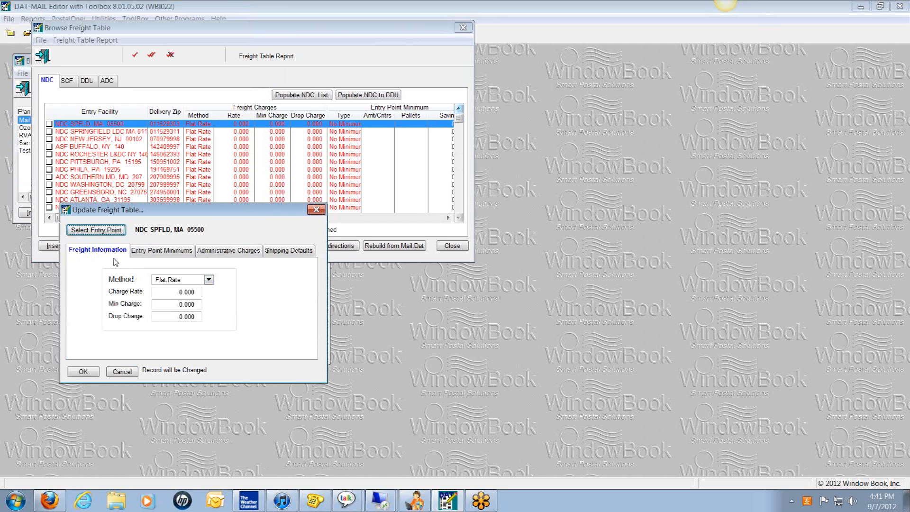
left_click(209, 280)
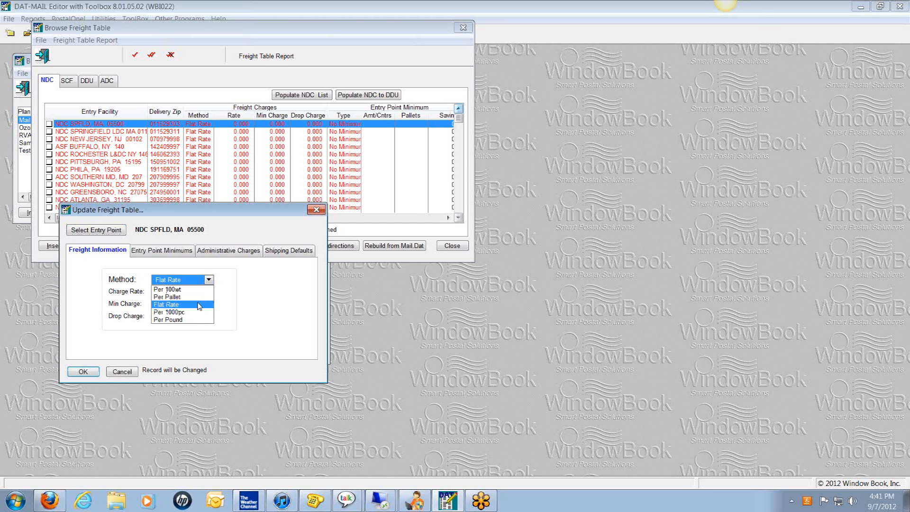
left_click(174, 290)
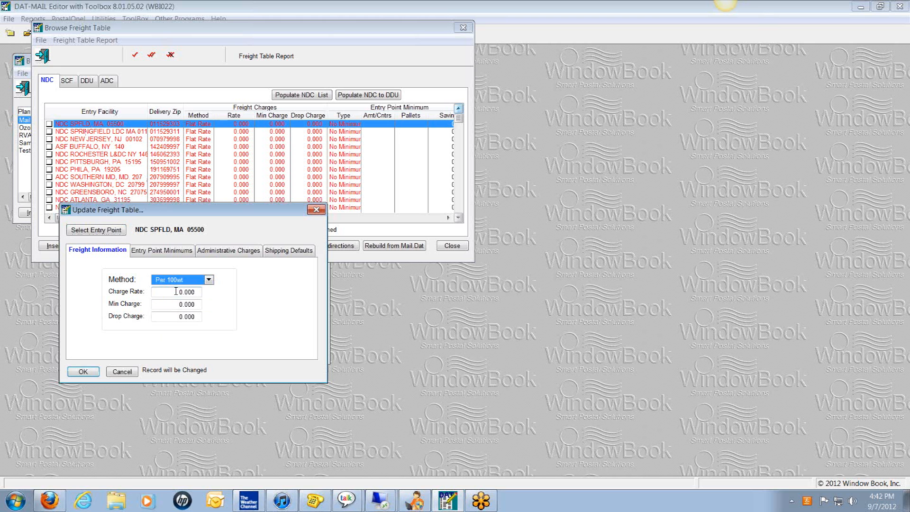
left_click_drag(176, 291, 202, 289)
type("5")
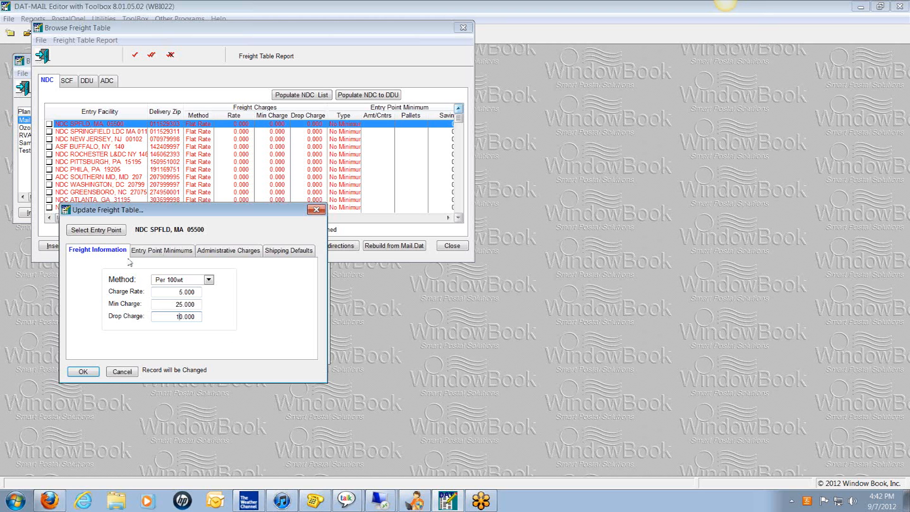
Set the NDC SPFLD, MA entry point minimums by number of containers/pallets, with 1 minimum pallet and minimum savings of 10.00.
left_click(167, 253)
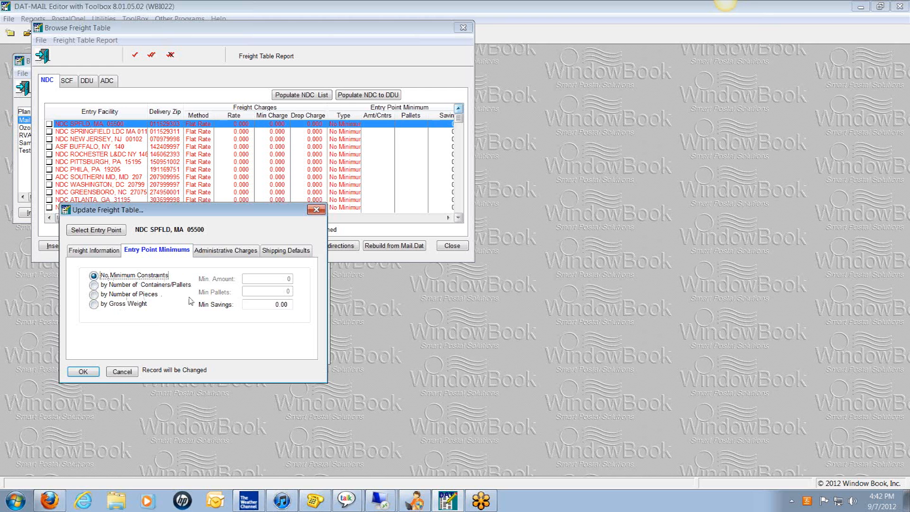
left_click(95, 286)
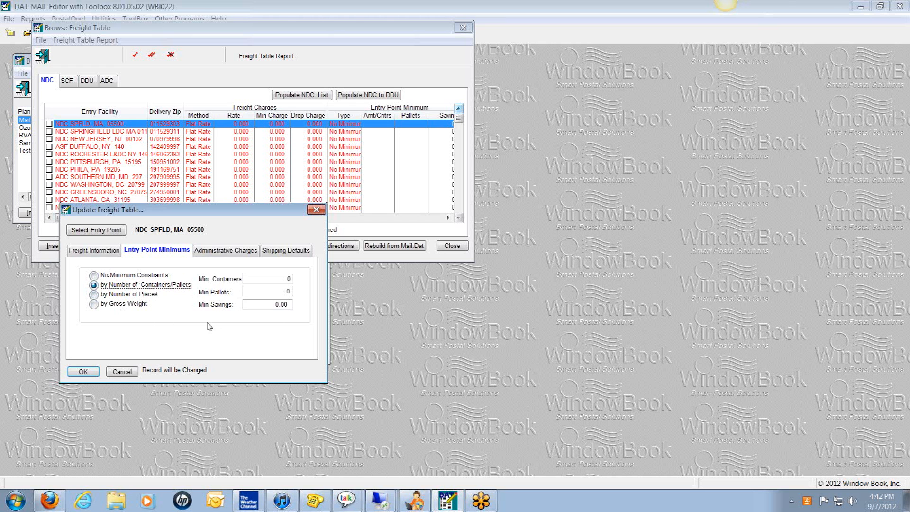
double_click(288, 292)
Set the NDC SPFLD, MA administrative charge method to Per 100wt with a charge rate of 1.00.
left_click(227, 253)
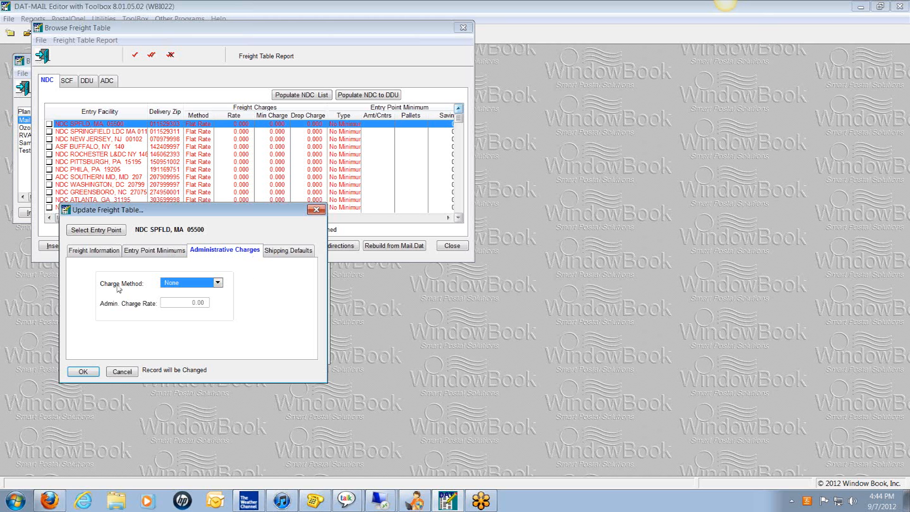
left_click(218, 283)
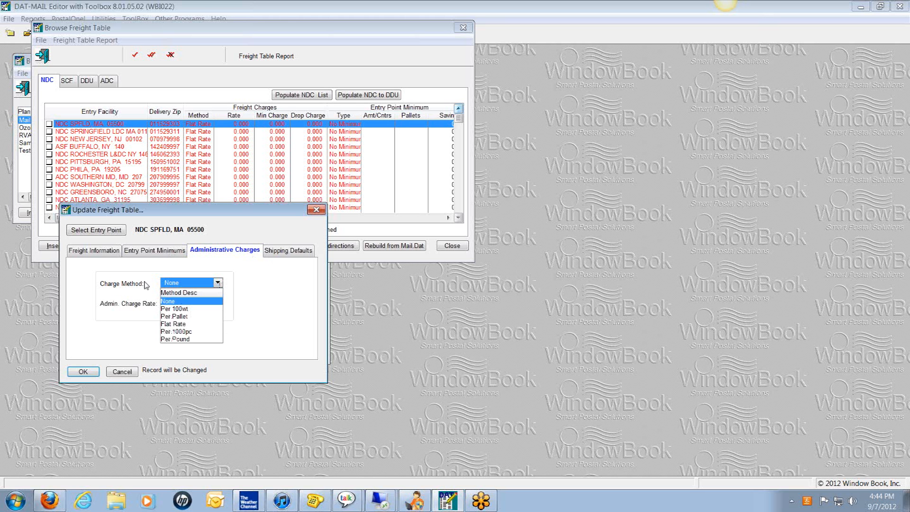
left_click(174, 309)
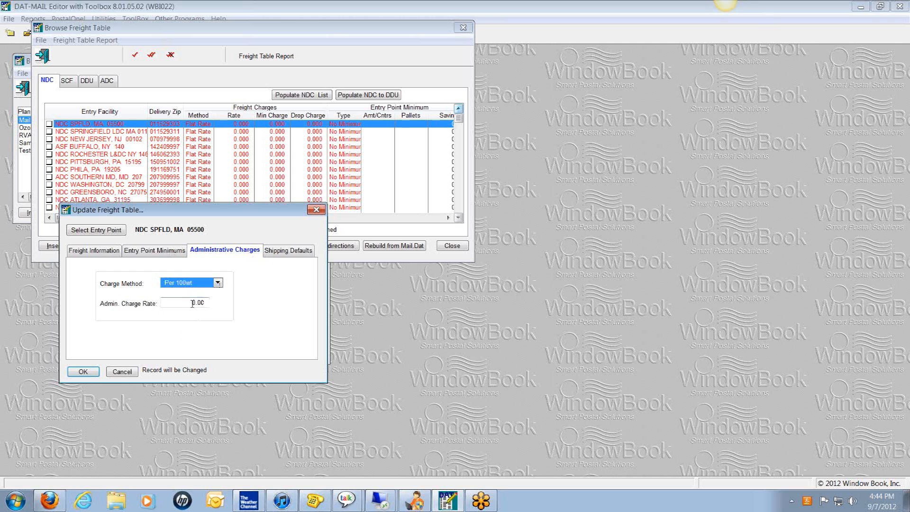
left_click(193, 303)
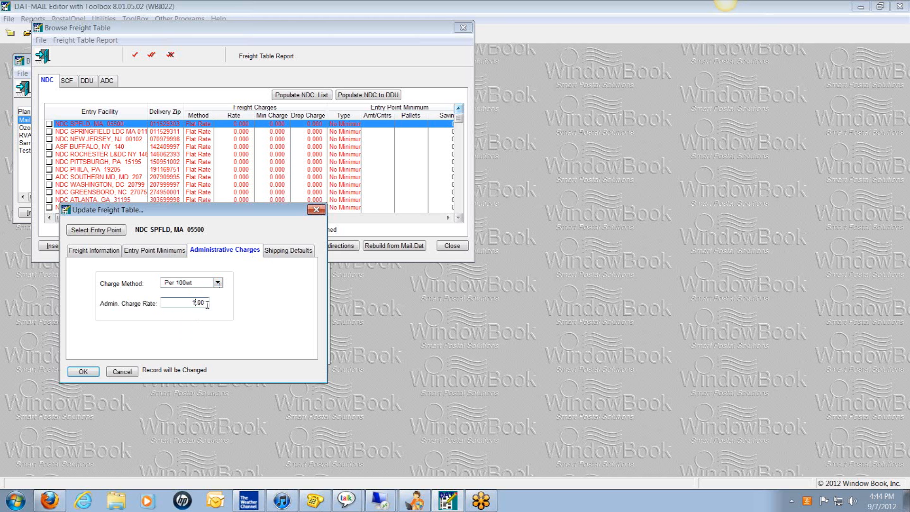
Set the NDC SPFLD, MA transit times to 3 for the facility and 1 for the consolidator, keep all ship days, and save the entry.
left_click(297, 255)
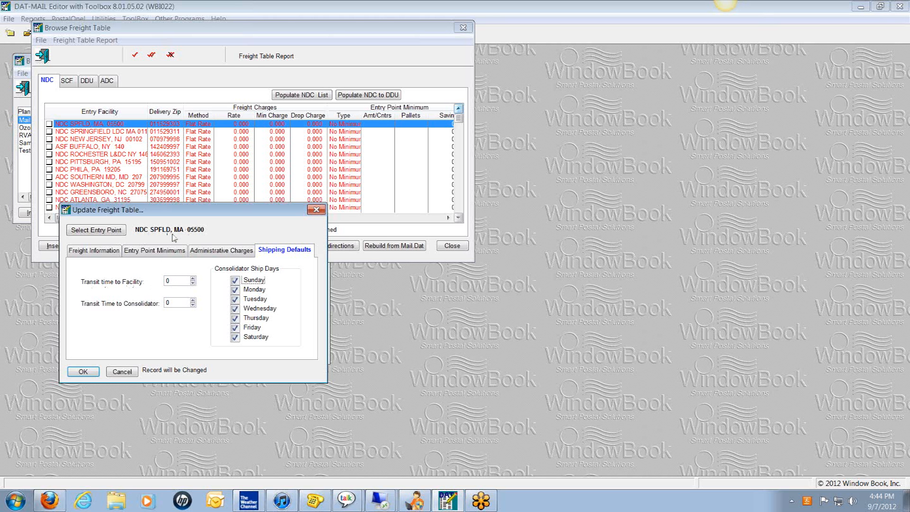
left_click(193, 280)
left_click(193, 300)
left_click(193, 280)
left_click(193, 280)
left_click(236, 281)
left_click(83, 372)
Copy all freight data from the NDC SPFLD, MA entry to every other NDC facility.
left_click(72, 133)
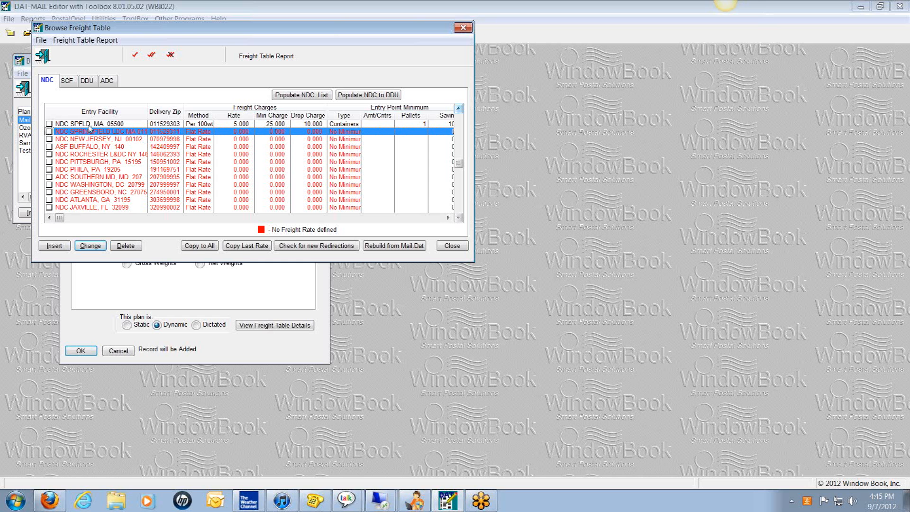
left_click(66, 125)
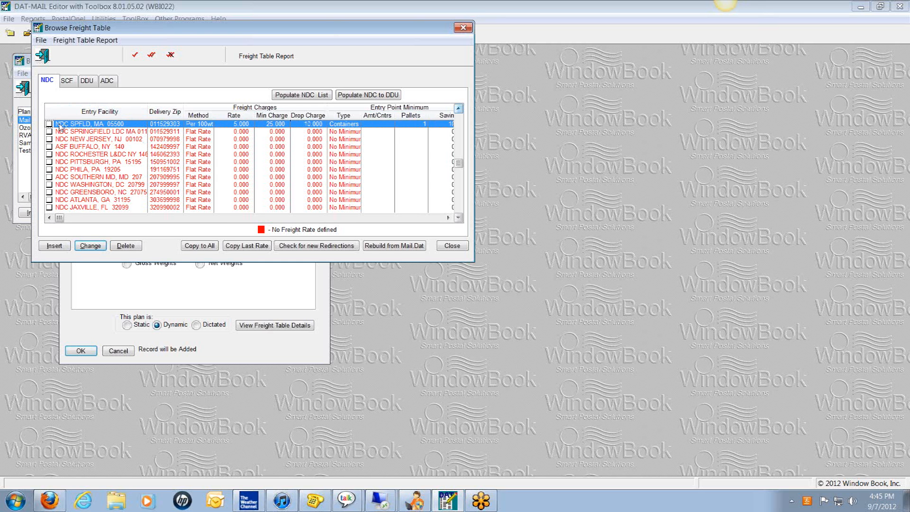
left_click(197, 247)
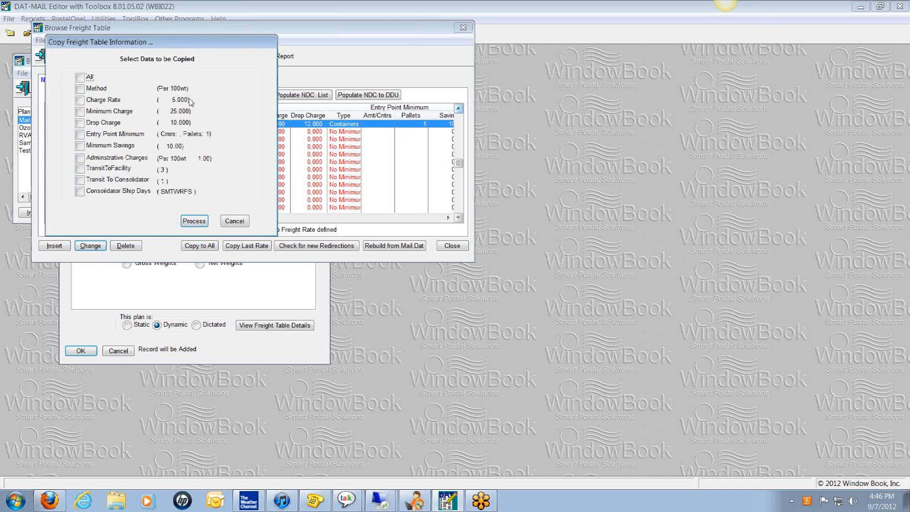
left_click(79, 78)
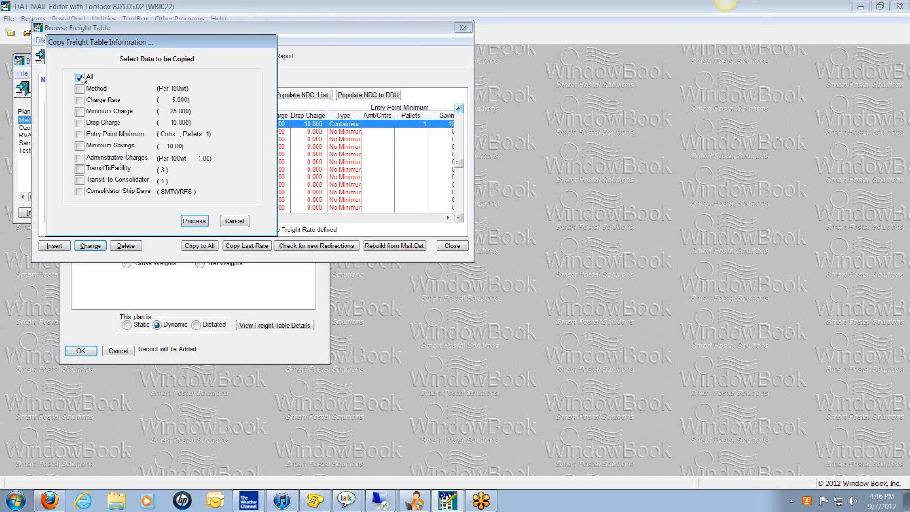
left_click(195, 221)
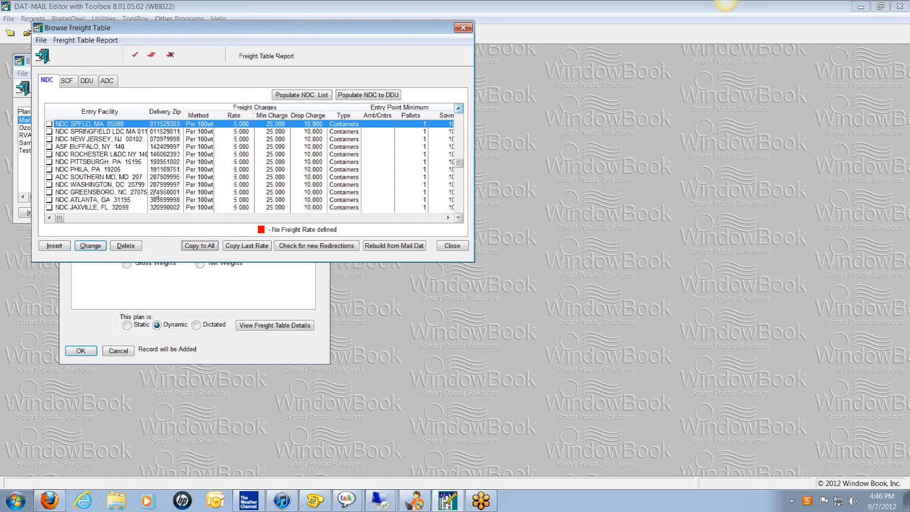
Review the copied settings of the NDC GREENSBORO, NC entry and set its charge rate to 6.
left_click(77, 193)
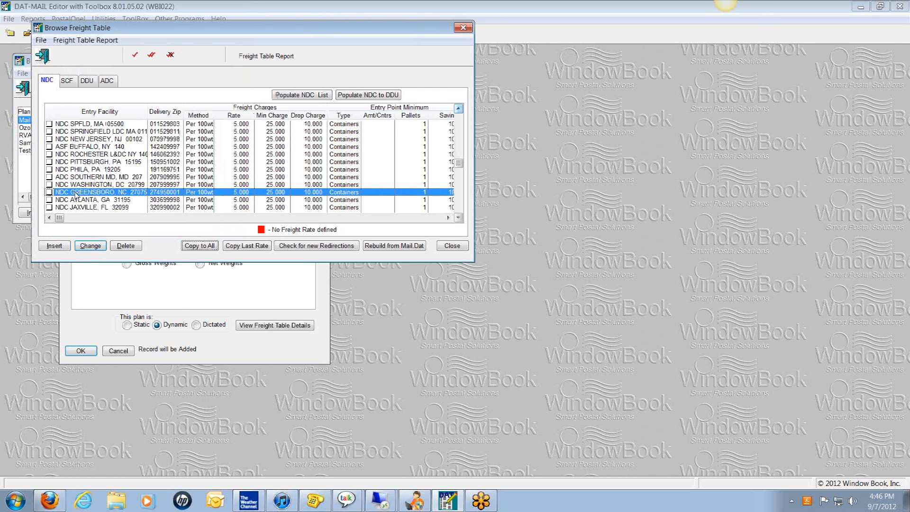
left_click(92, 246)
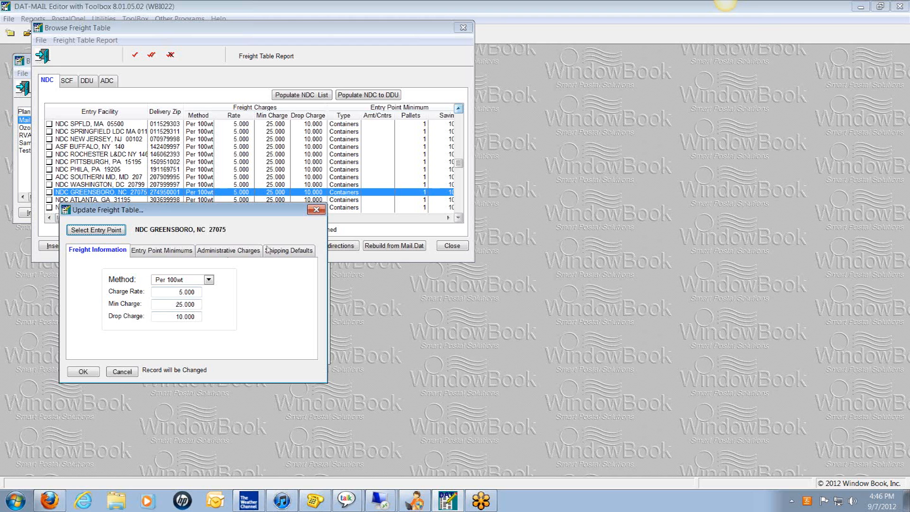
left_click(288, 251)
left_click(237, 252)
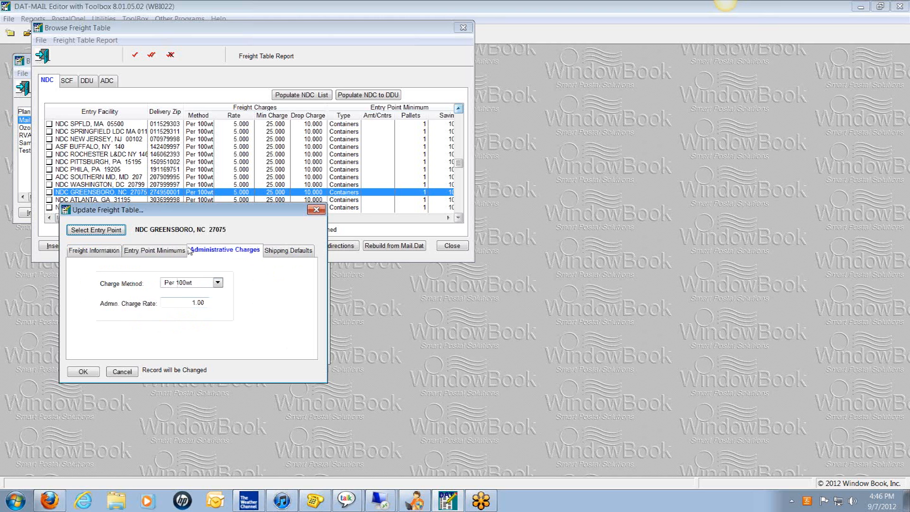
left_click(176, 253)
left_click(97, 252)
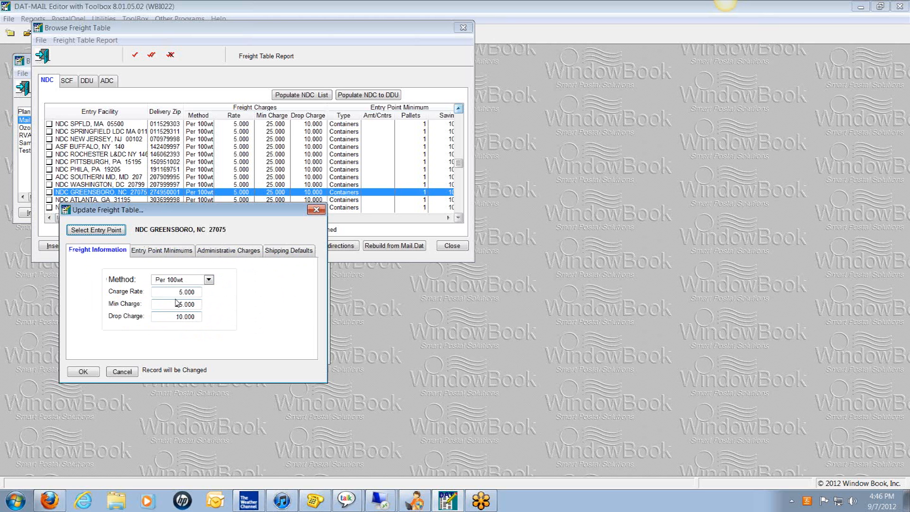
left_click(194, 292)
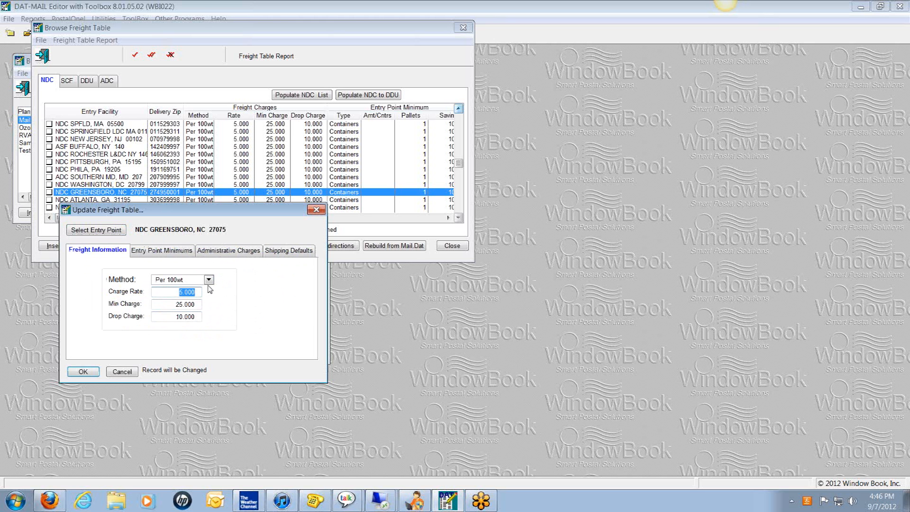
type("6")
left_click(83, 371)
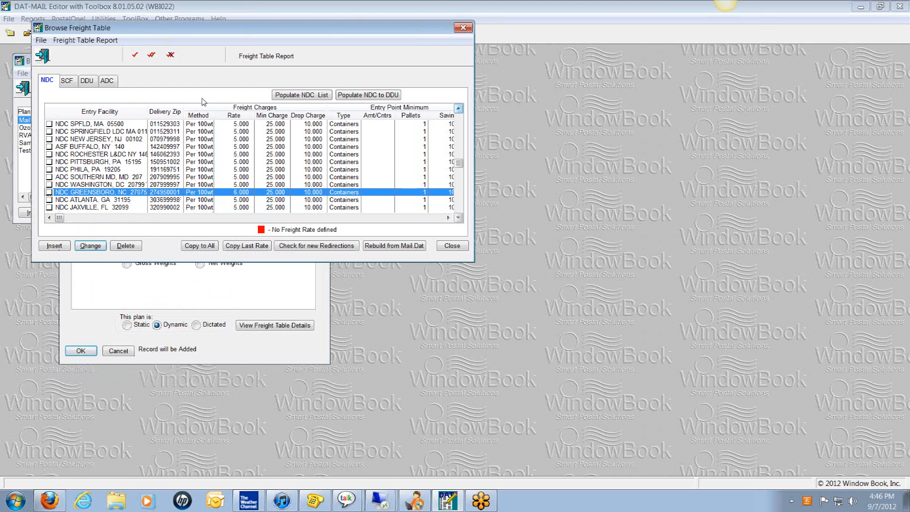
Check the SCF, DDU and ADC lists, then save the Video Freight Table plan and close the freight table records.
left_click(67, 82)
left_click(90, 83)
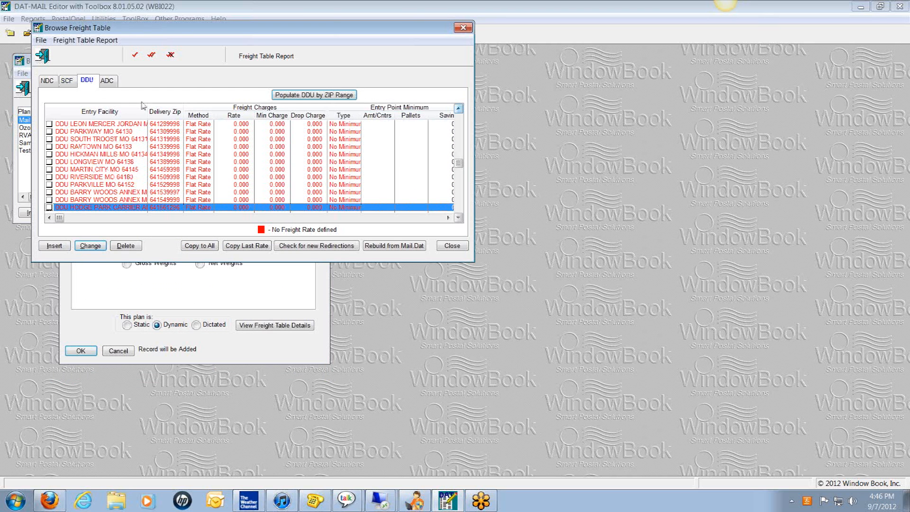
left_click(113, 83)
left_click(87, 83)
left_click(67, 84)
left_click(48, 83)
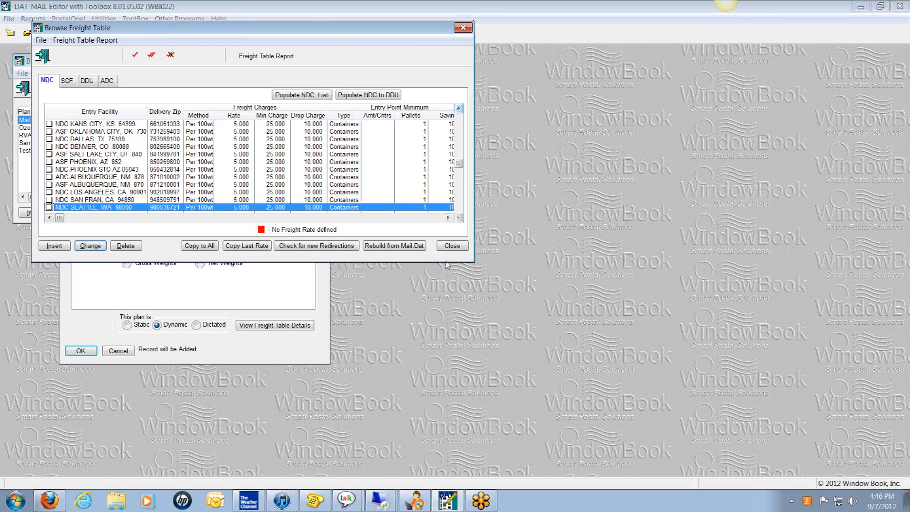
left_click(453, 245)
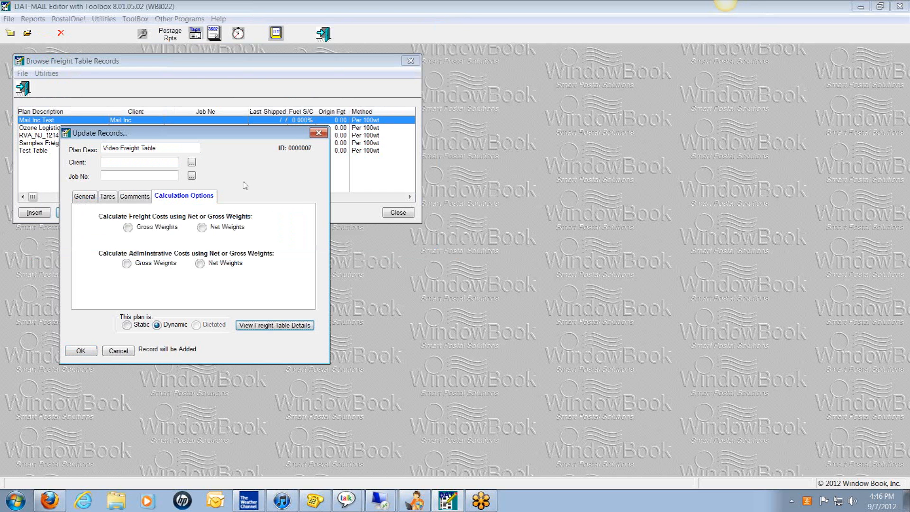
left_click(80, 351)
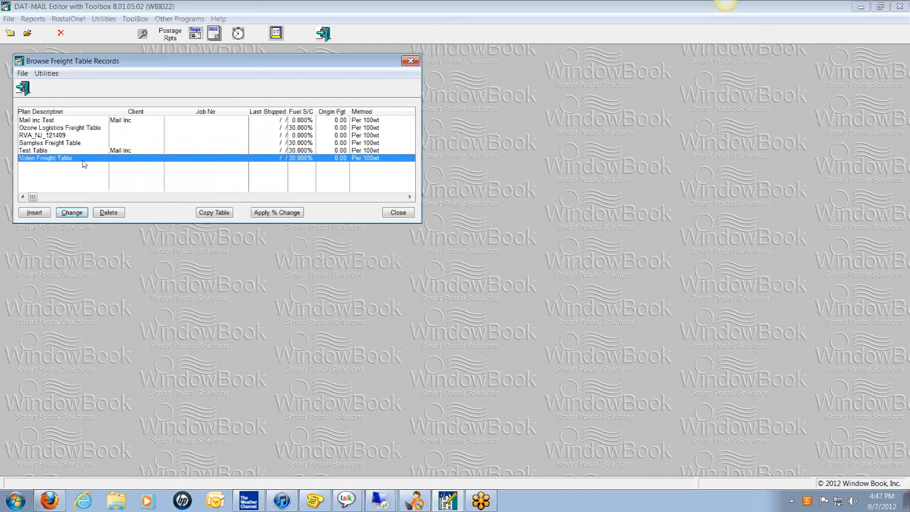
left_click(393, 214)
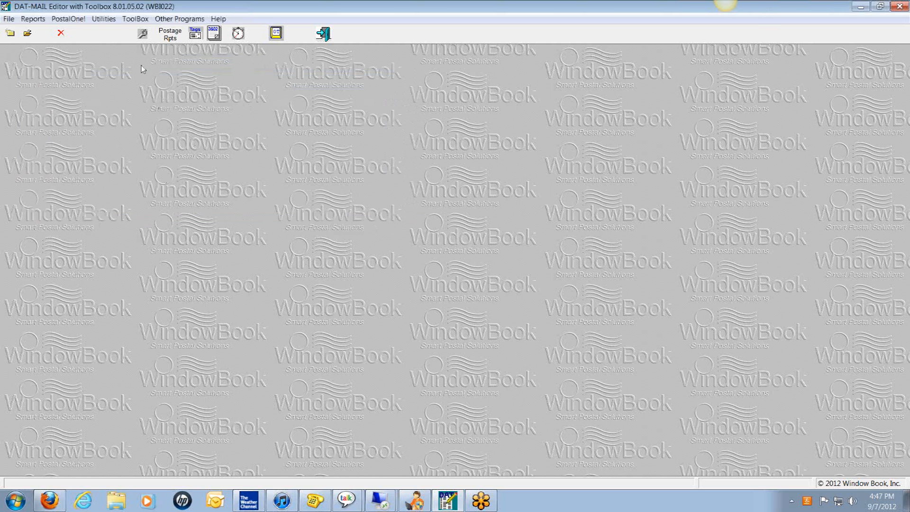
Open the FileForJobTicket Mail.Dat job described as MxNDC Pallet Issue.
left_click(10, 20)
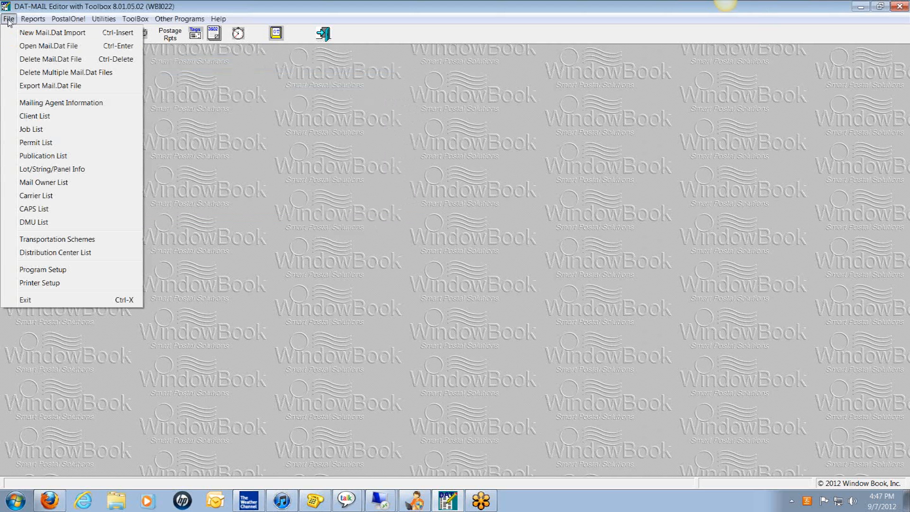
left_click(36, 47)
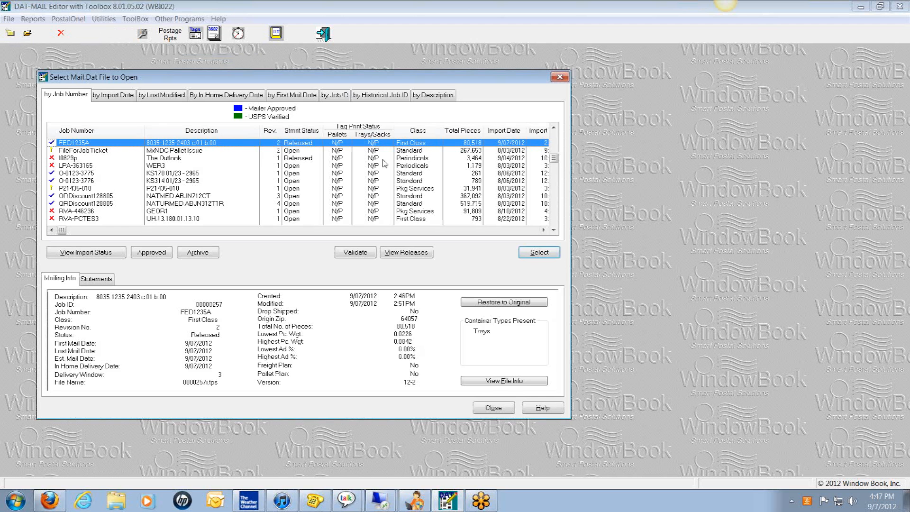
left_click(413, 151)
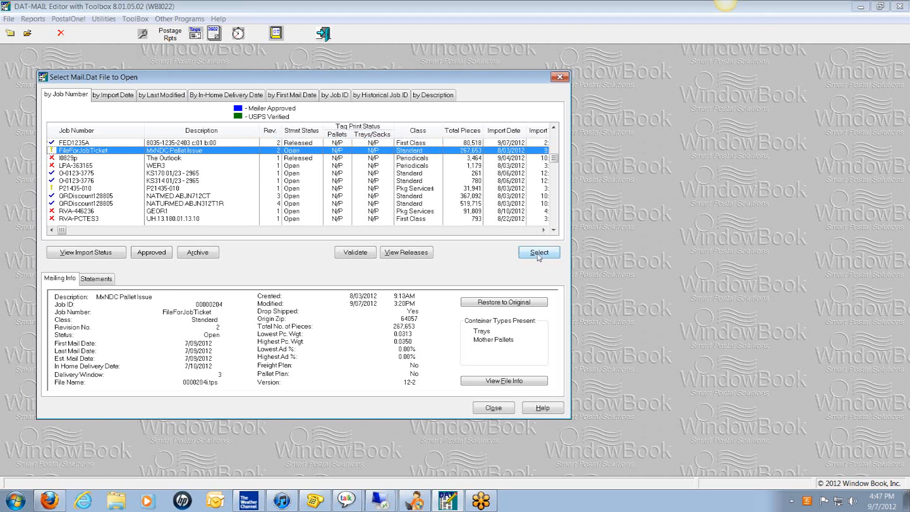
left_click(539, 256)
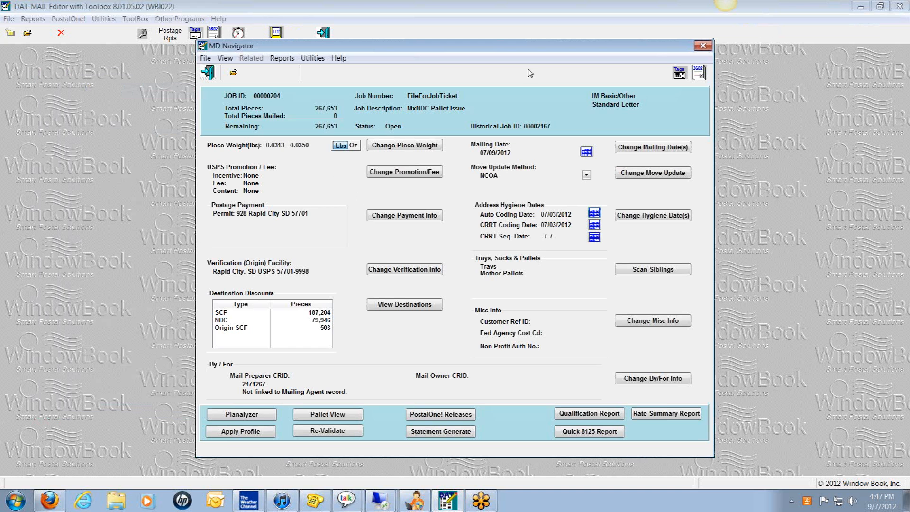
Open the job's Transportation View and bring up the freight table selection for the Planalyzer.
left_click(229, 60)
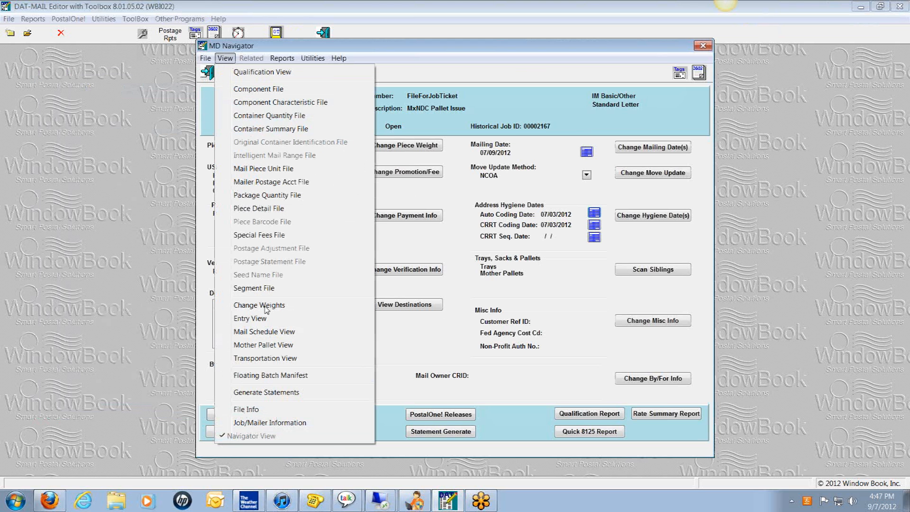
left_click(259, 359)
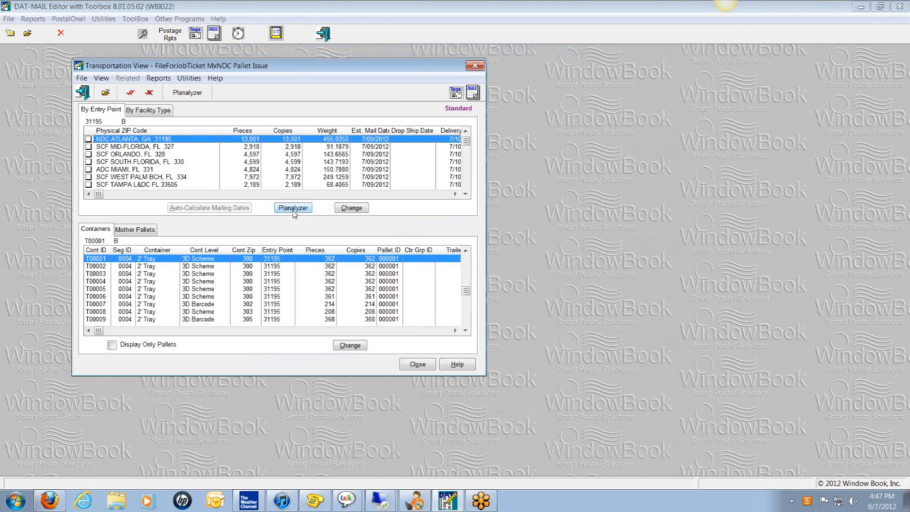
left_click(290, 210)
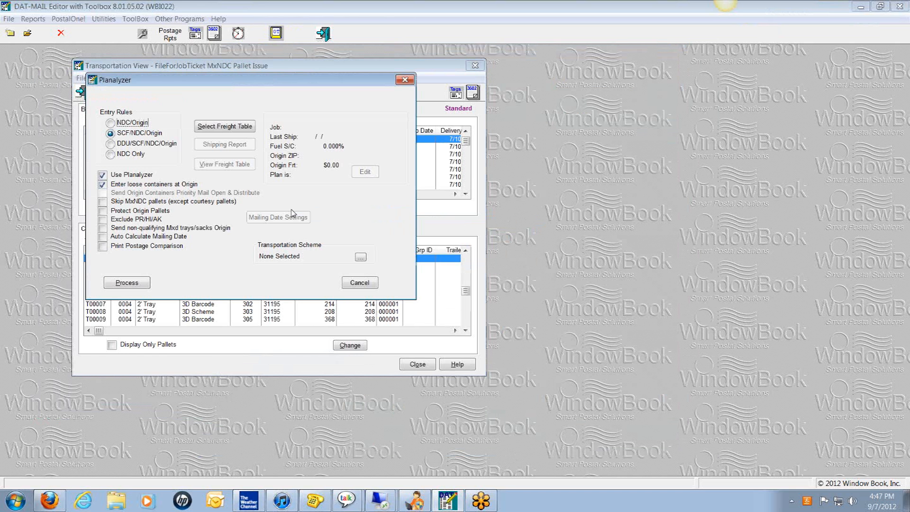
left_click(232, 128)
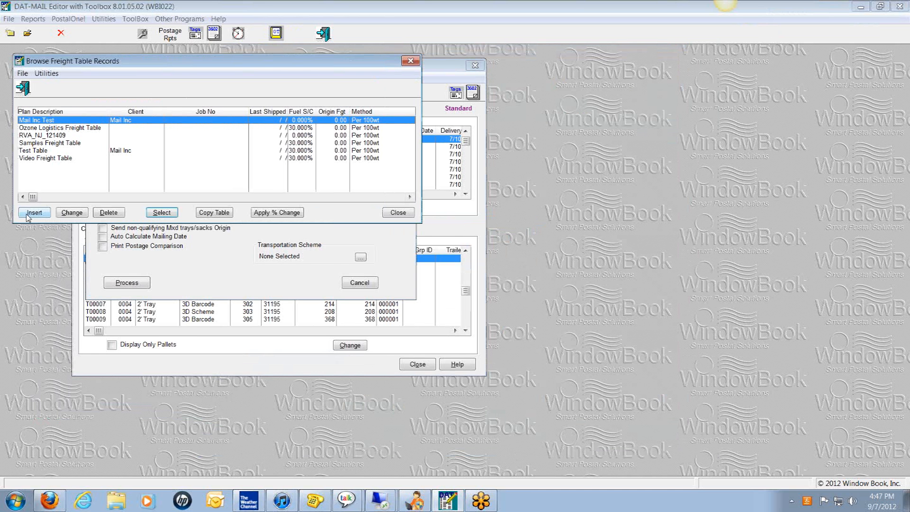
left_click(31, 213)
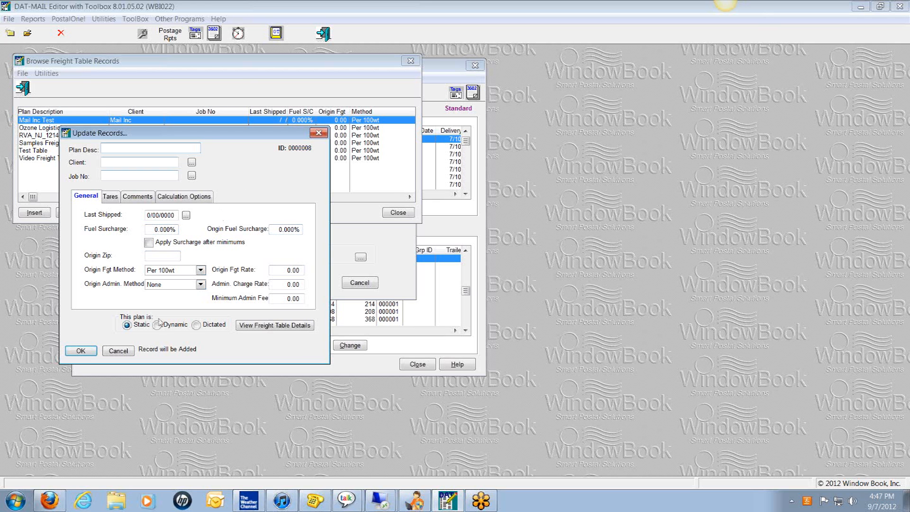
left_click(87, 357)
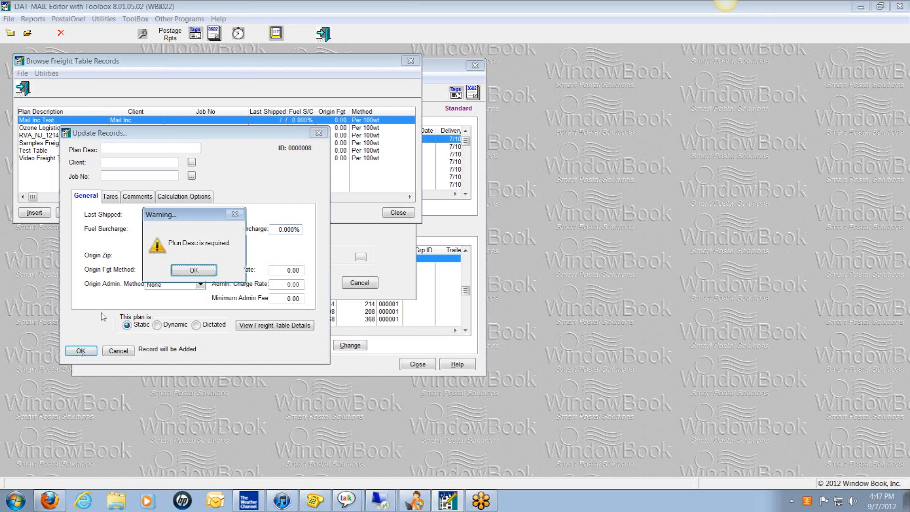
left_click(188, 269)
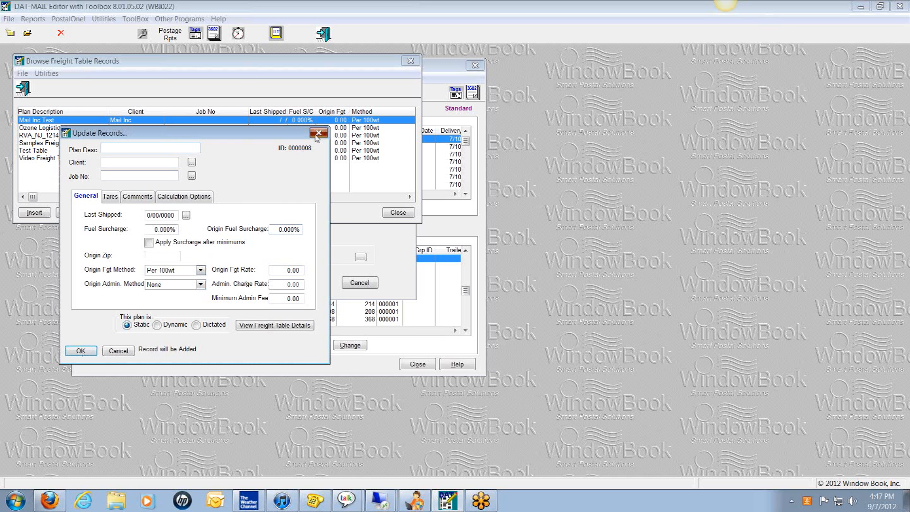
left_click(319, 133)
Close the freight table records, cancel the Planalyzer and leave the job's Transportation View.
left_click(407, 216)
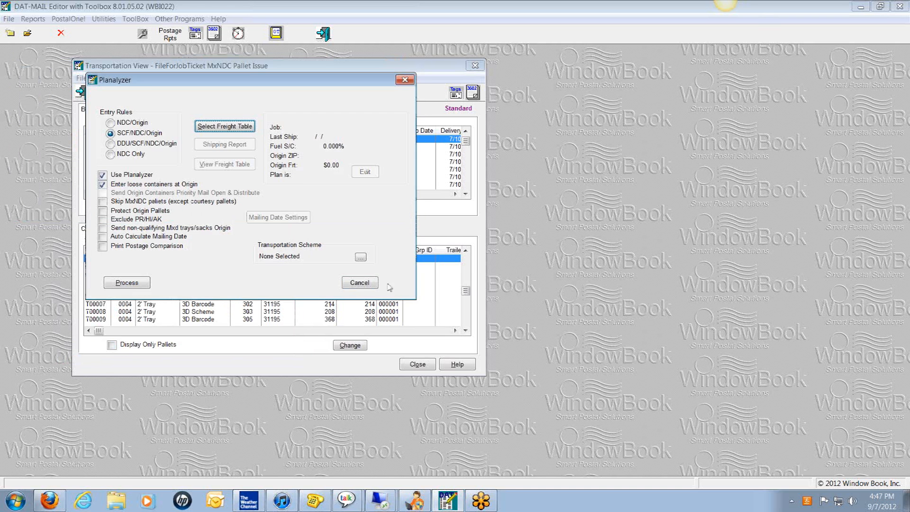
left_click(360, 283)
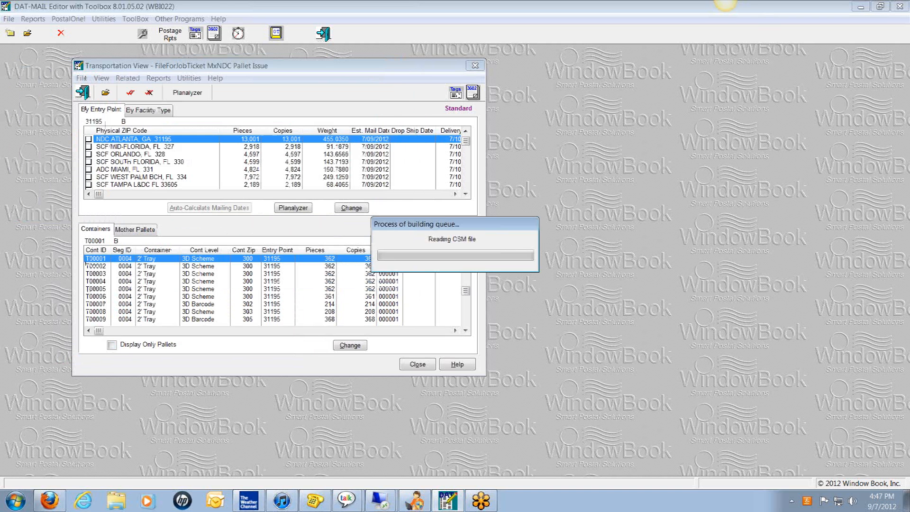
left_click(417, 365)
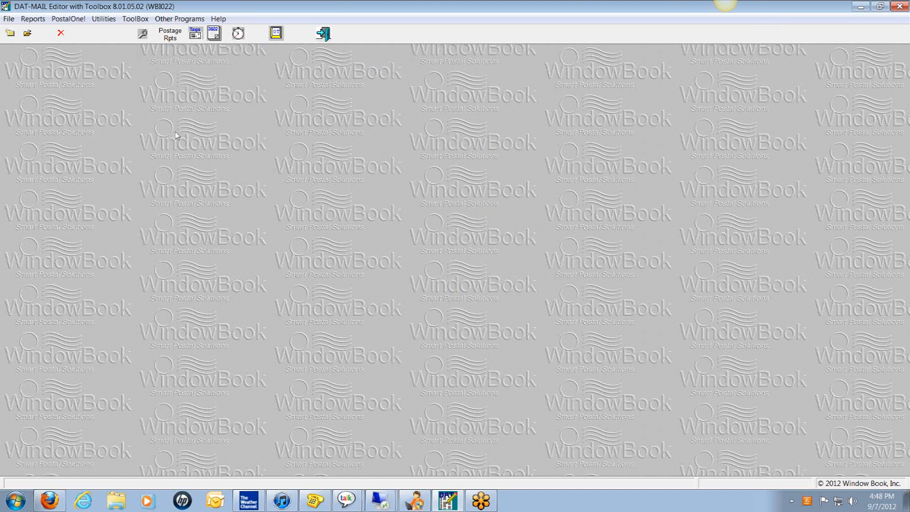
Open freight table maintenance and make a copy of the Mail Inc Test freight table.
left_click(135, 19)
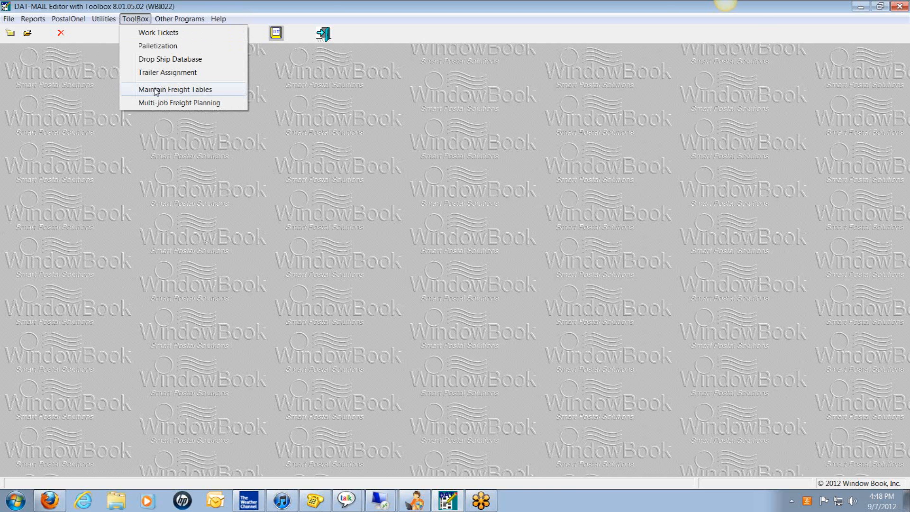
left_click(156, 90)
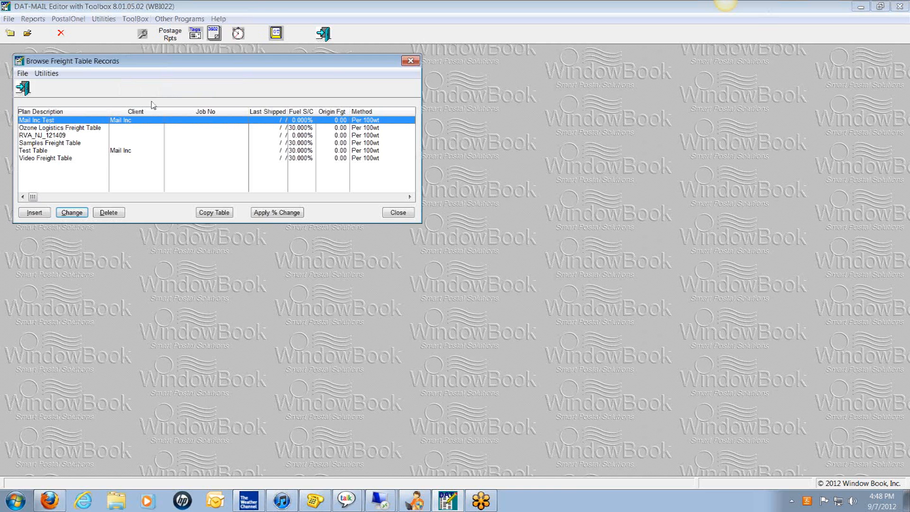
left_click(39, 128)
left_click(36, 143)
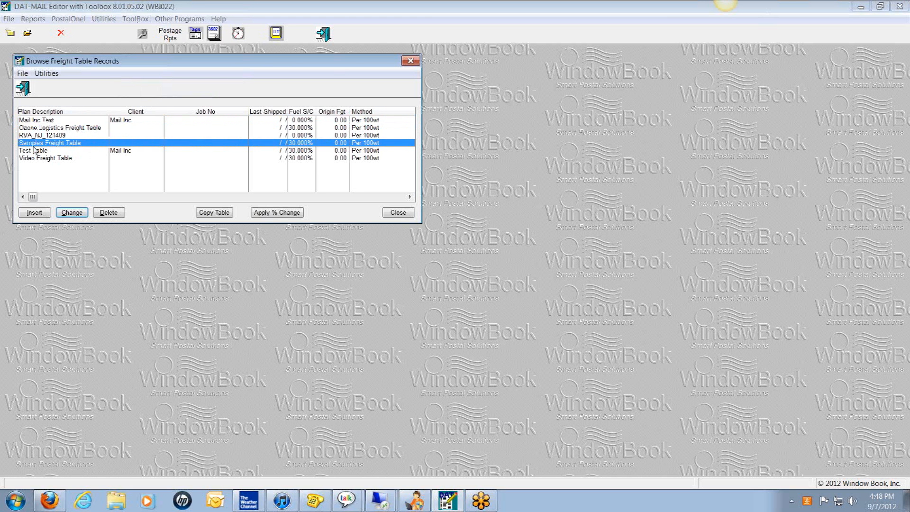
left_click(40, 121)
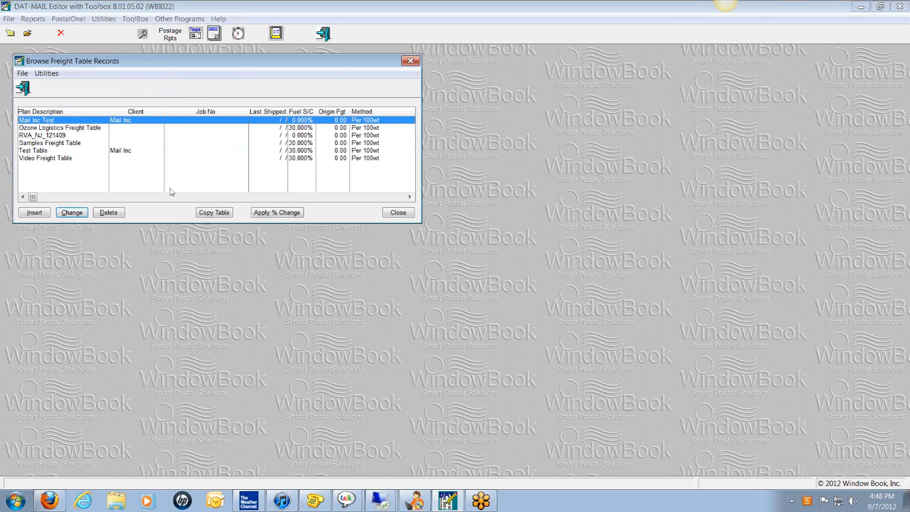
left_click(214, 212)
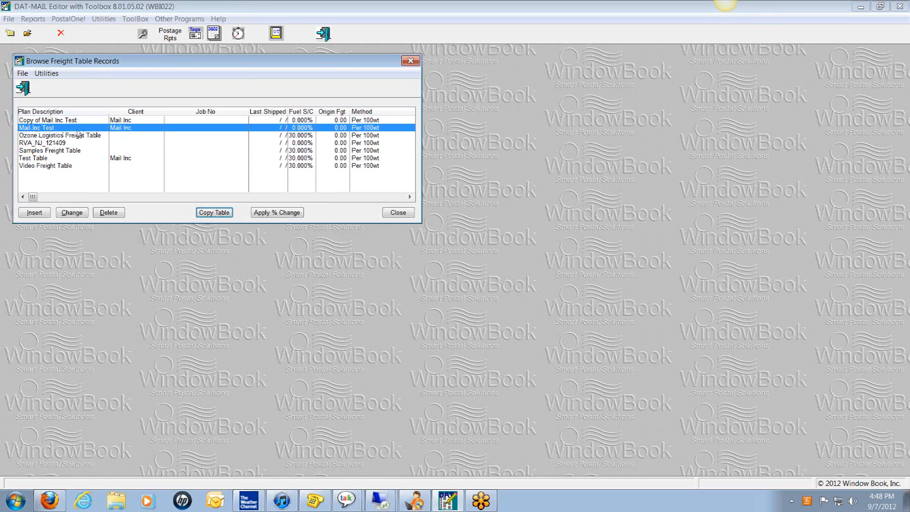
Rename the copied Mail Inc Test plan as New Test Freight Table and assign it to the client JK LASSER.
left_click(43, 121)
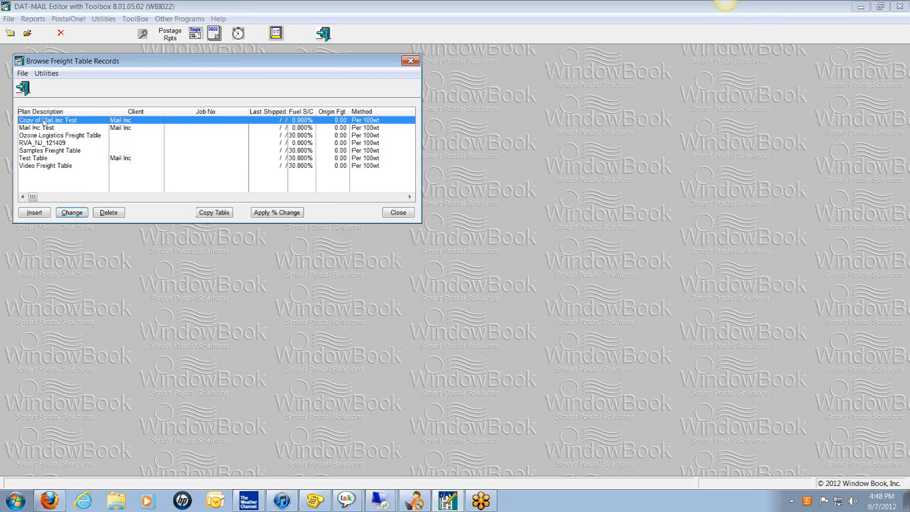
left_click(71, 213)
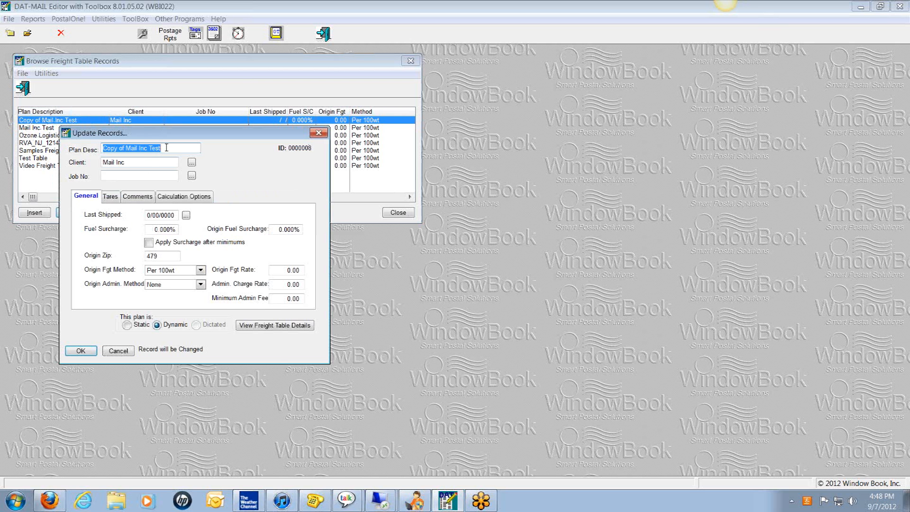
left_click_drag(166, 148, 94, 143)
type("New Test Freight Table")
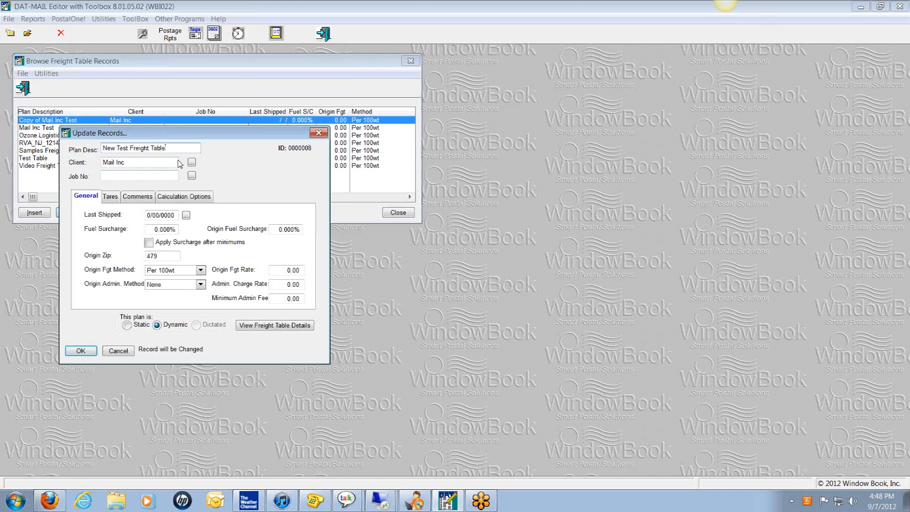
left_click(192, 162)
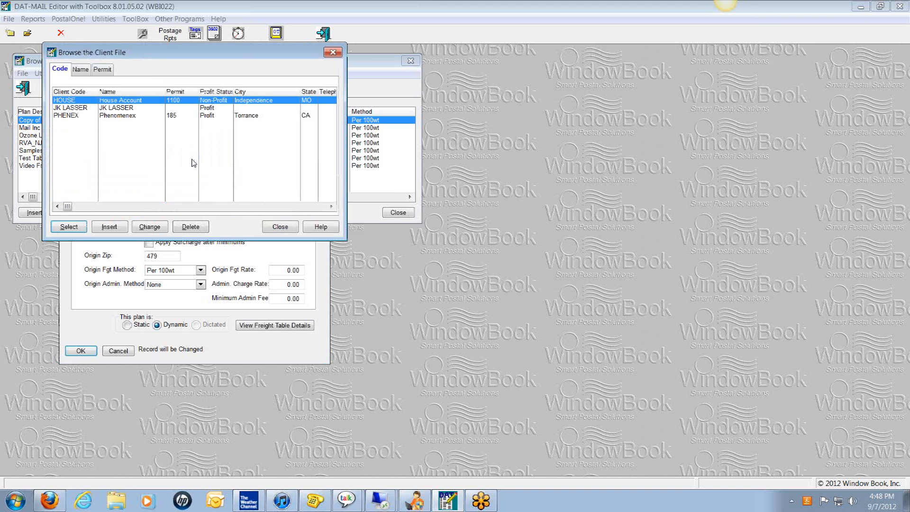
left_click(81, 109)
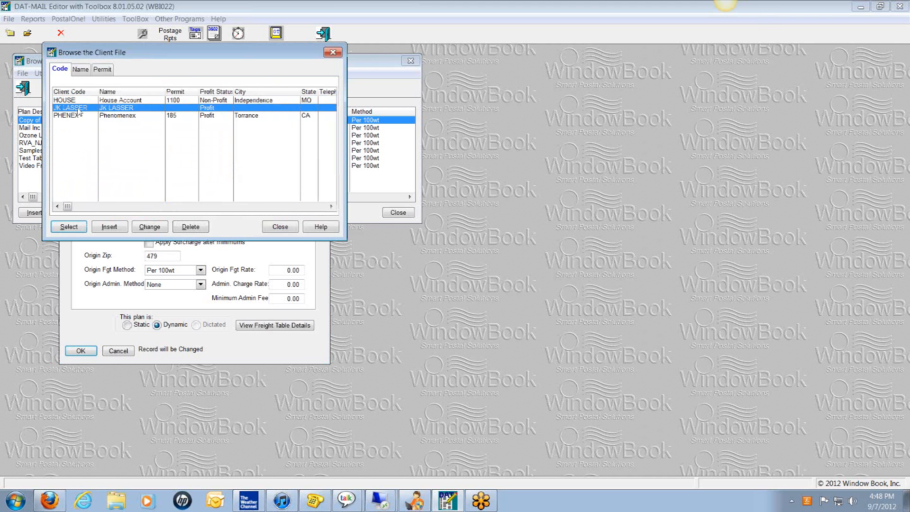
left_click(68, 227)
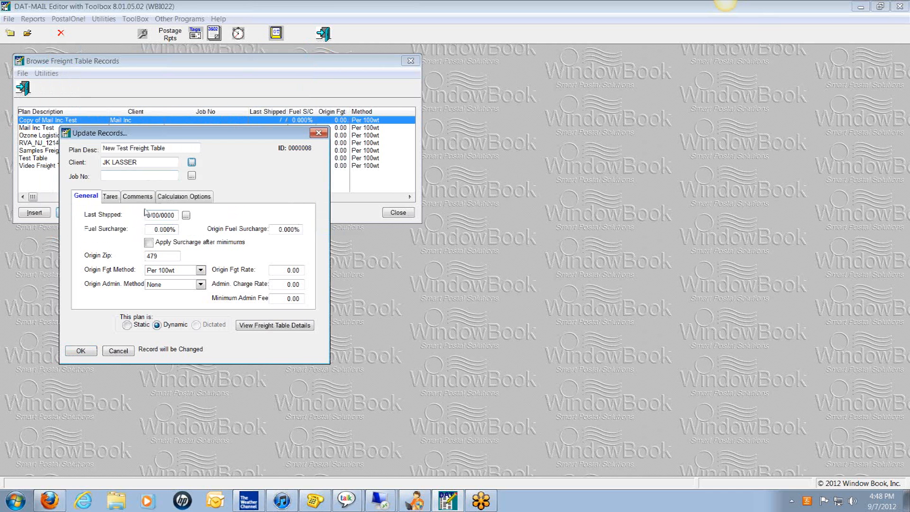
Set the plan's fuel surcharge to 30%, check the tares, and base administrative costs on gross weights.
left_click(150, 229)
left_click(109, 196)
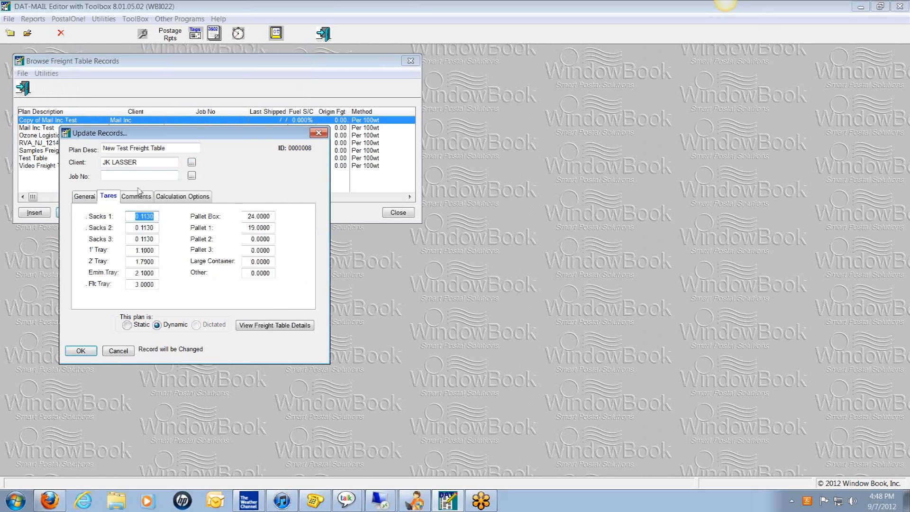
left_click(178, 198)
left_click(127, 264)
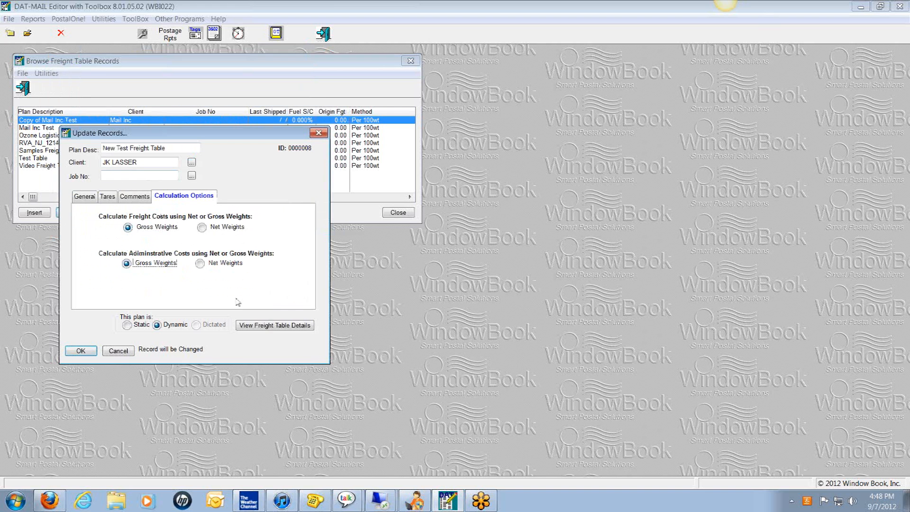
Examine the copied freight rates in the plan's NDC, DDU, ADC and SCF lists, then close the details.
left_click(271, 327)
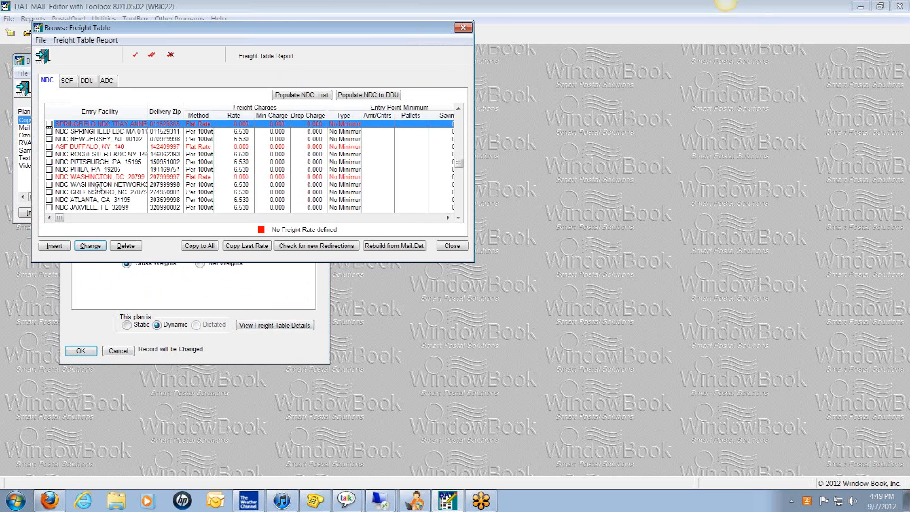
left_click(93, 201)
left_click(103, 177)
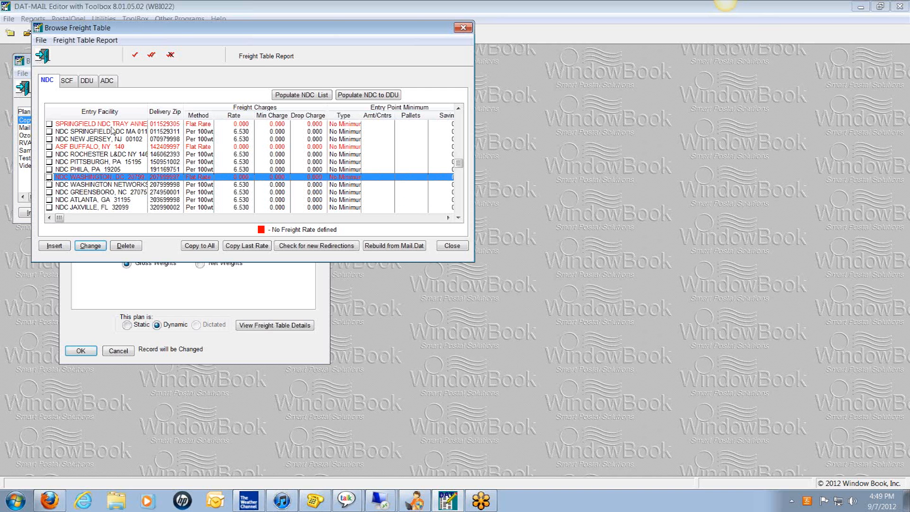
left_click(89, 82)
left_click(107, 82)
left_click(69, 81)
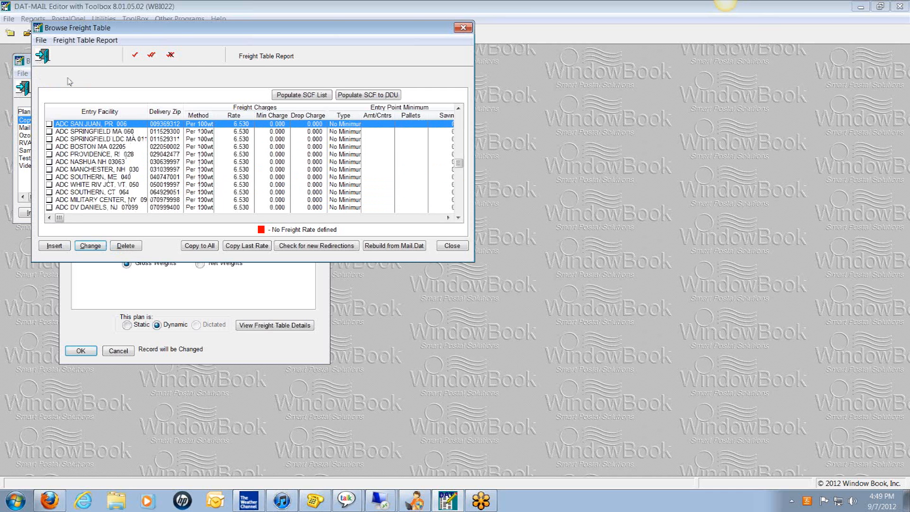
left_click(51, 82)
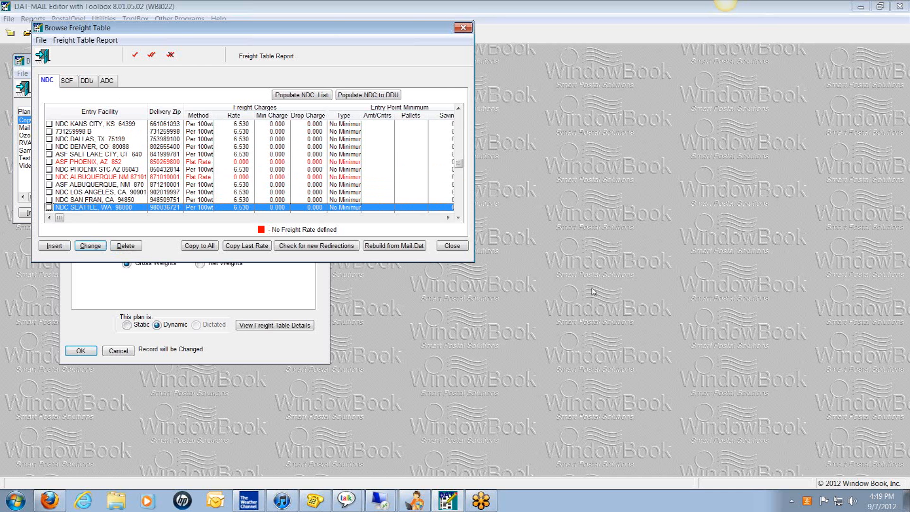
left_click(456, 246)
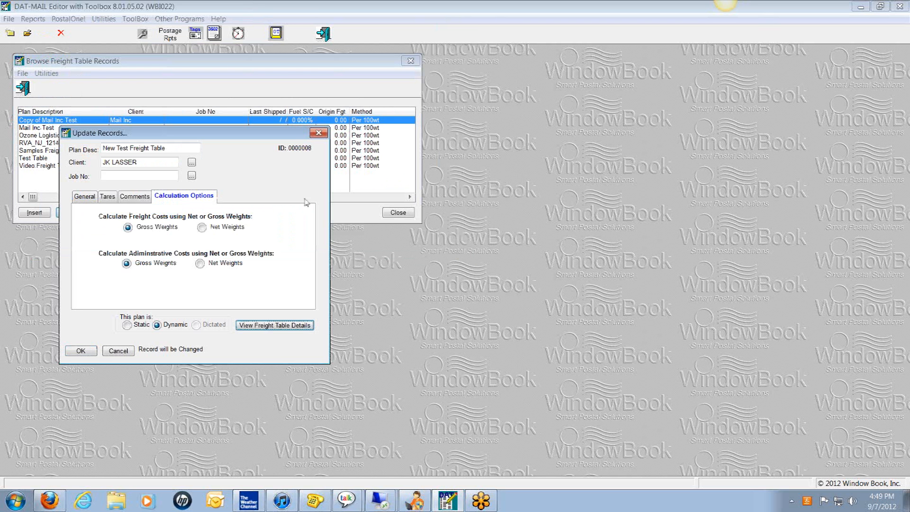
Save the New Test Freight Table plan and close the freight table records.
left_click(81, 351)
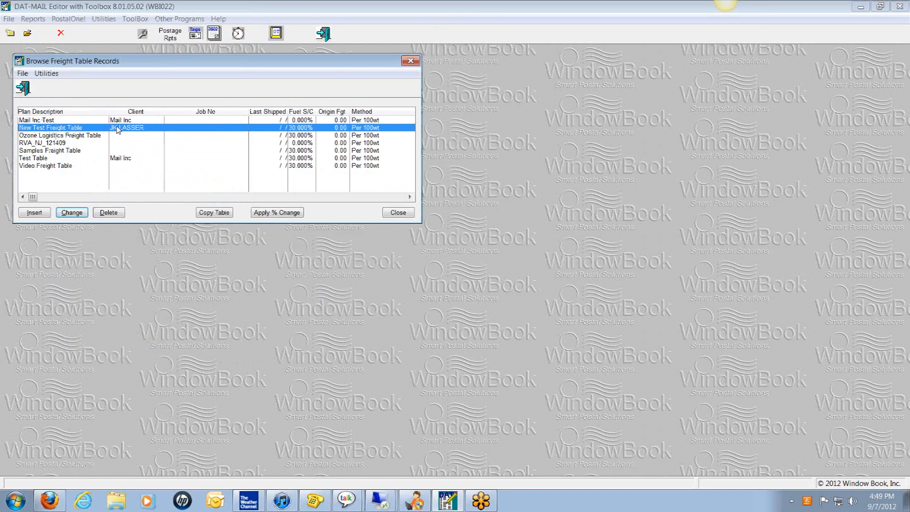
left_click(395, 212)
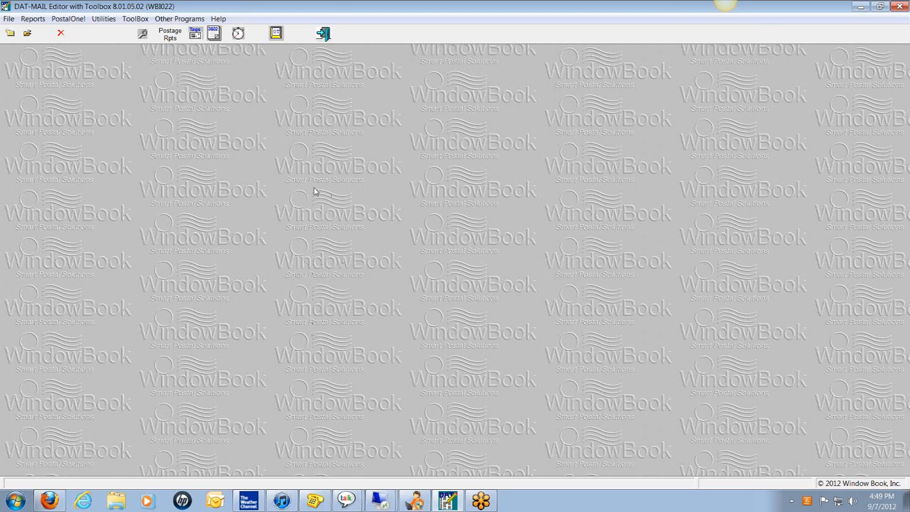
Set up a freight table import from the freight table records, using the WBI - CSV format and origin ZIP 64157.
left_click(136, 19)
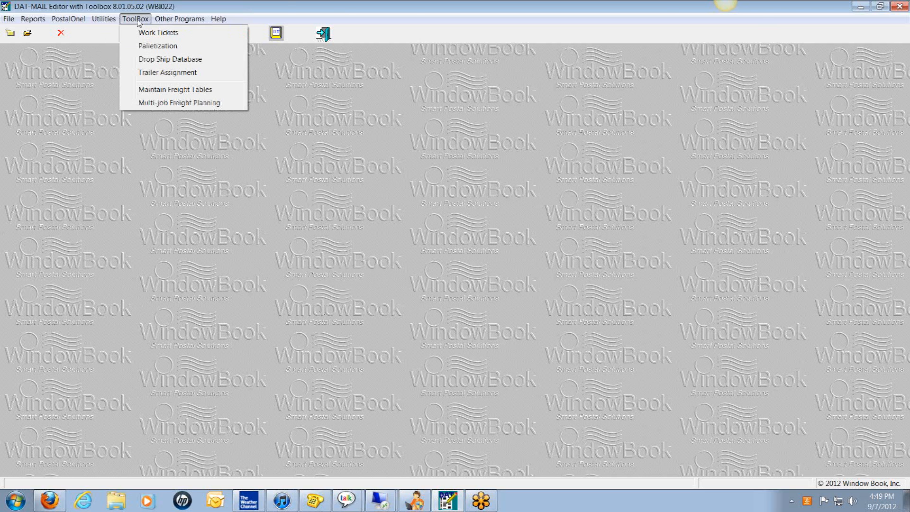
left_click(155, 91)
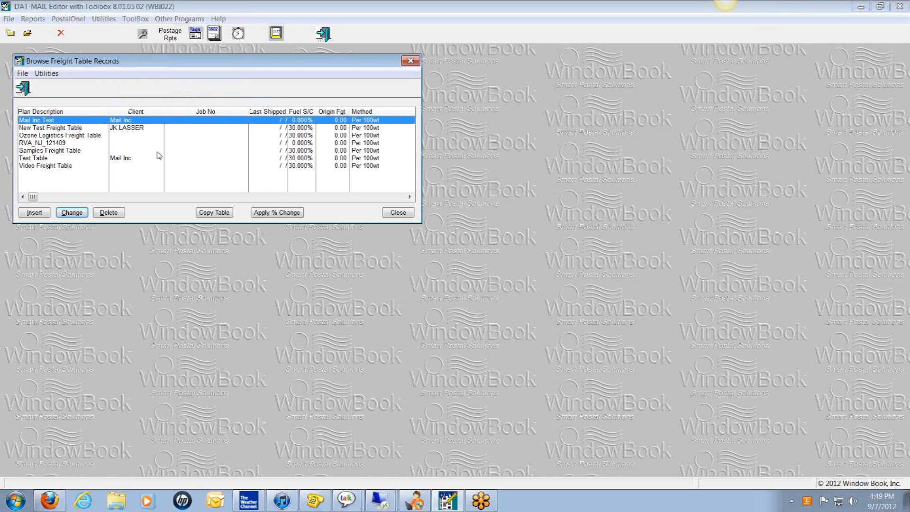
left_click(21, 74)
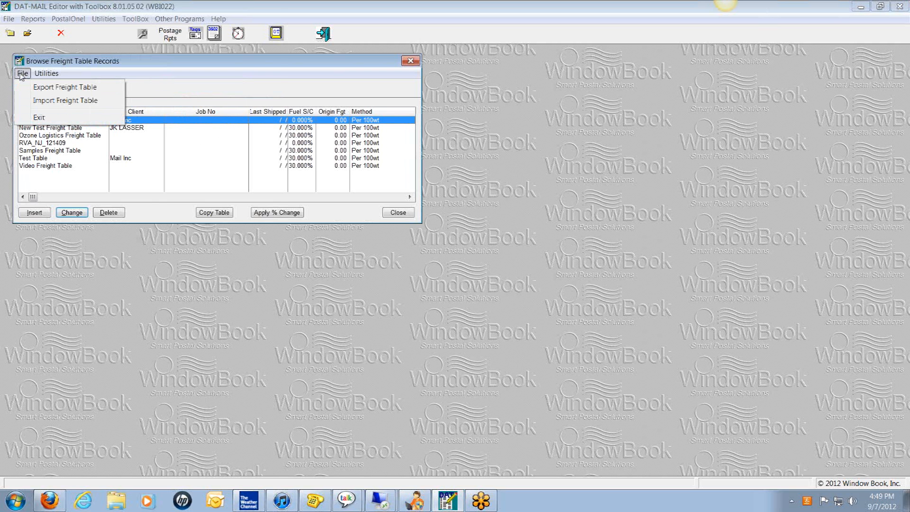
left_click(44, 101)
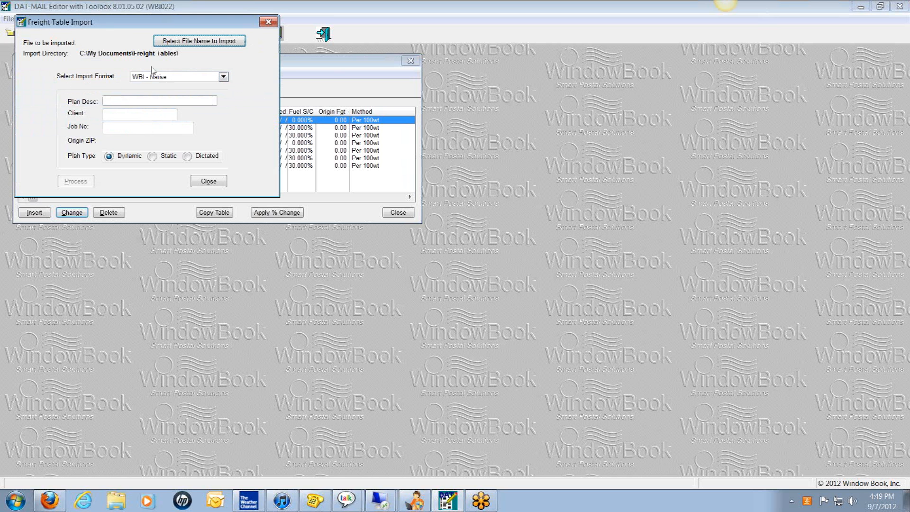
left_click(223, 77)
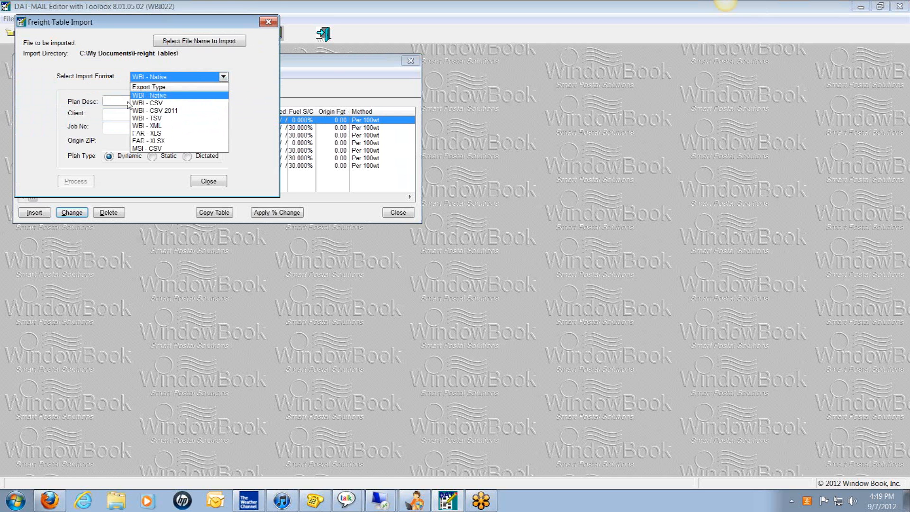
left_click(154, 103)
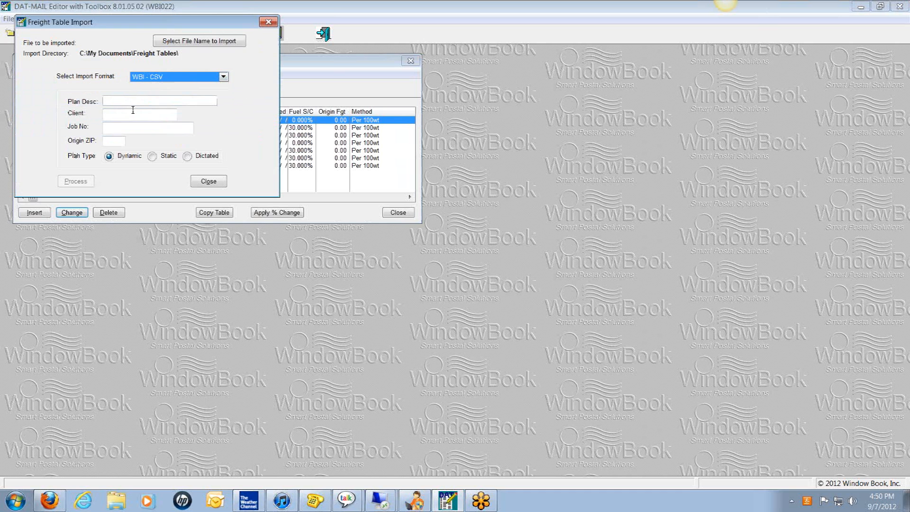
left_click(116, 141)
type("6")
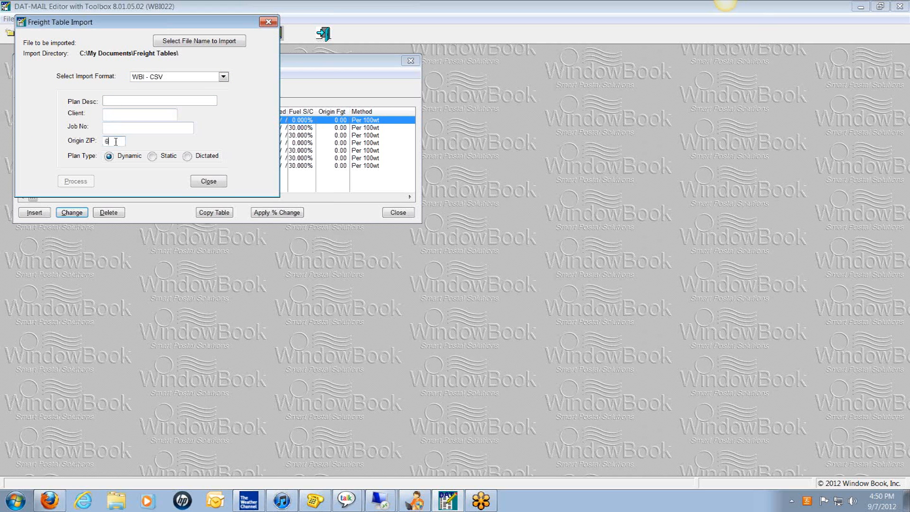
type("4157")
Choose the Import Sample Table file and import it with the plan description New Imported Video Freight Table.
left_click(179, 42)
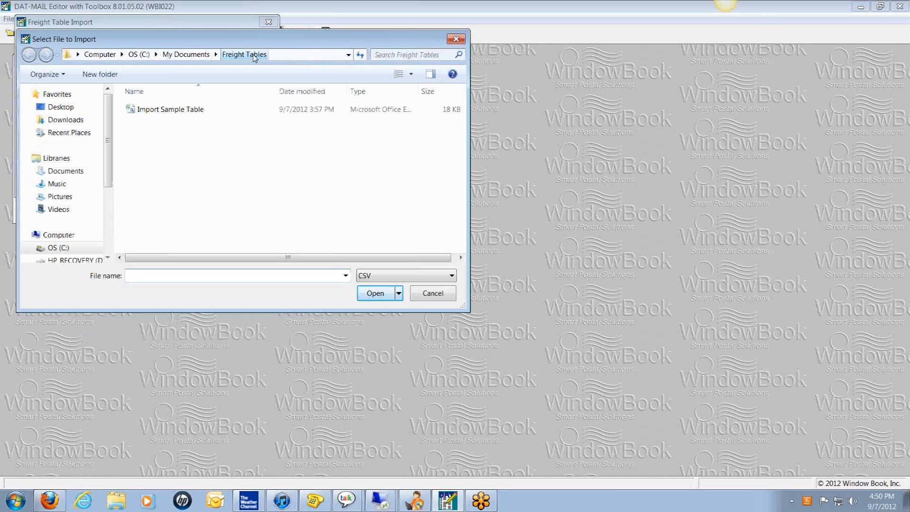
double_click(161, 110)
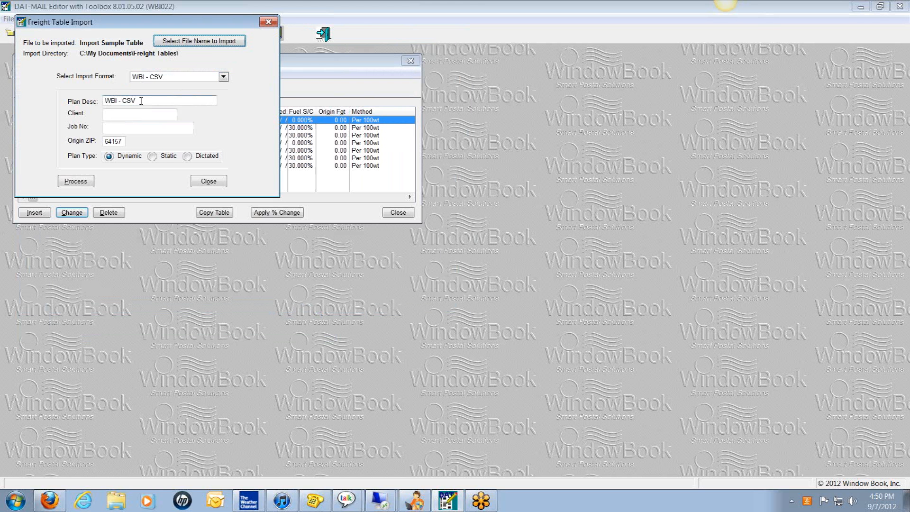
left_click_drag(141, 101, 98, 101)
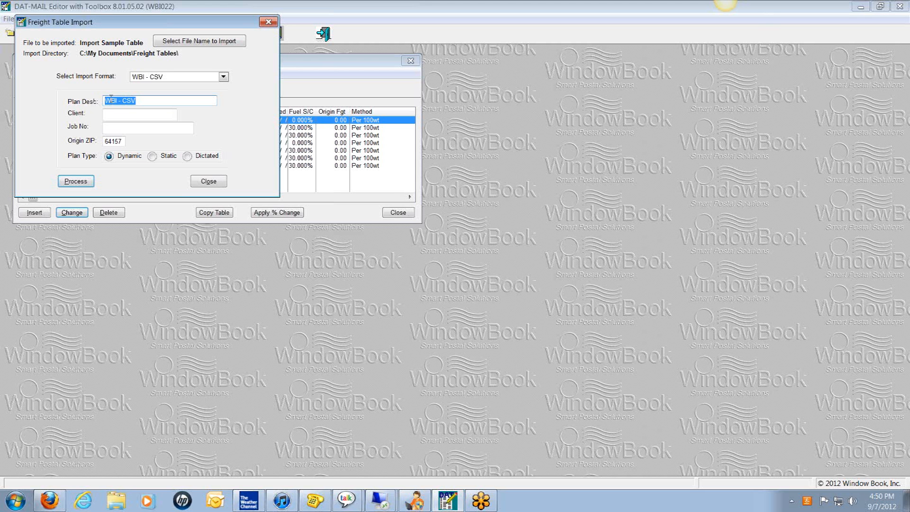
type("New Imported Video Freight Te")
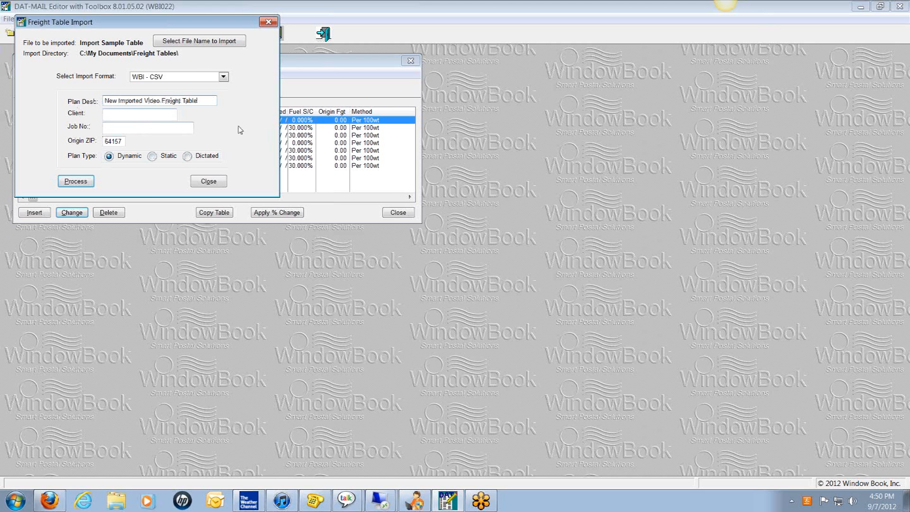
left_click(72, 182)
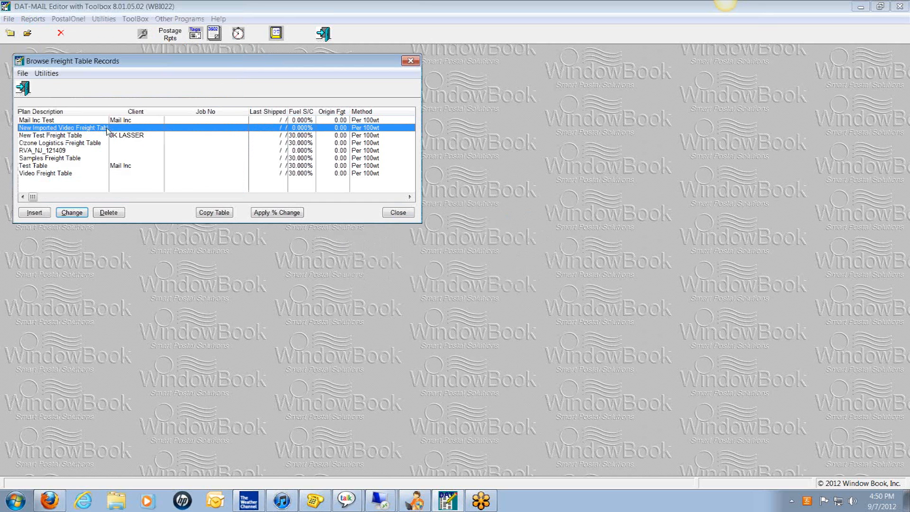
Widen the Plan Description column to fit the imported plan's full name, and close the freight table records.
left_click_drag(108, 119, 119, 119)
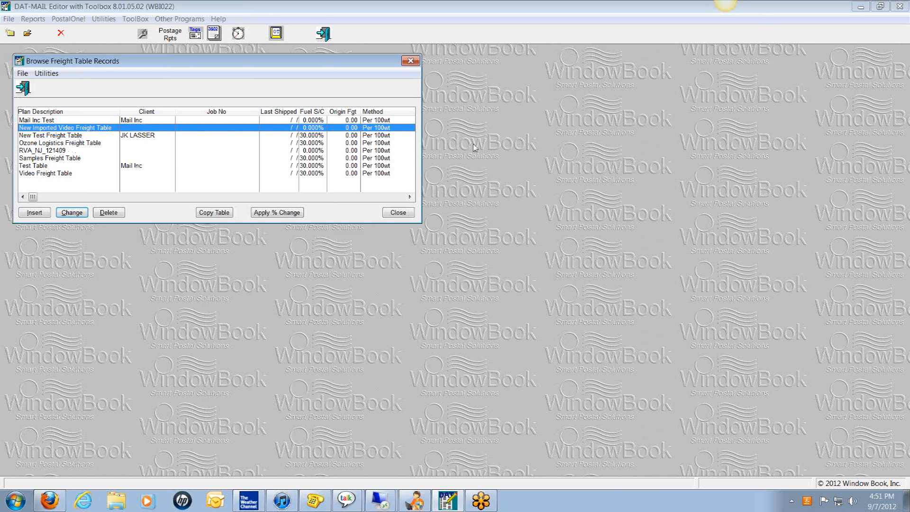
left_click(397, 213)
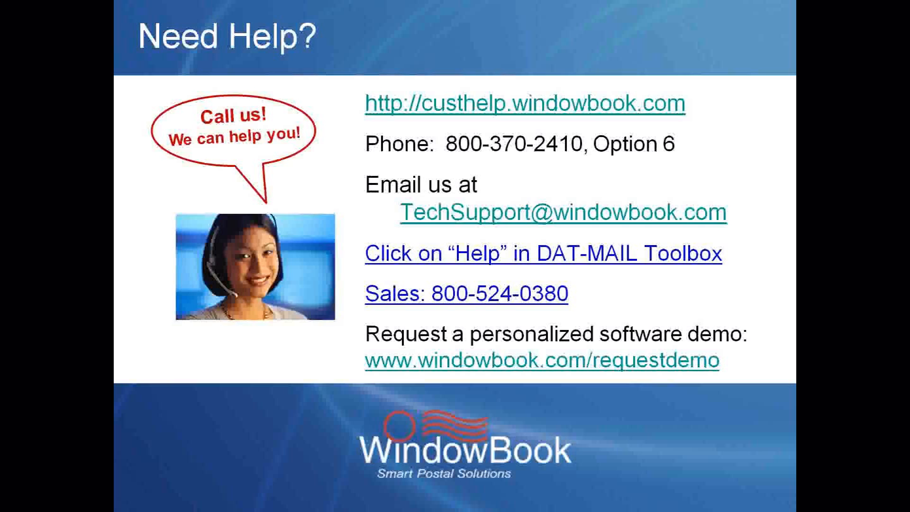